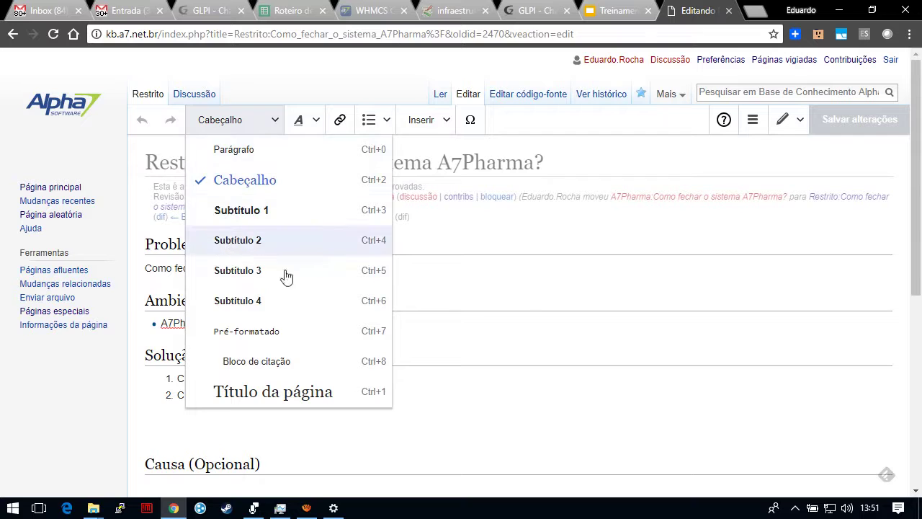
# - Apply the Subtítulo 1 style to the line "Como fechar o sistema?" under Problema / Pergunta
pyautogui.click(524, 312)
pyautogui.doubleClick(235, 271)
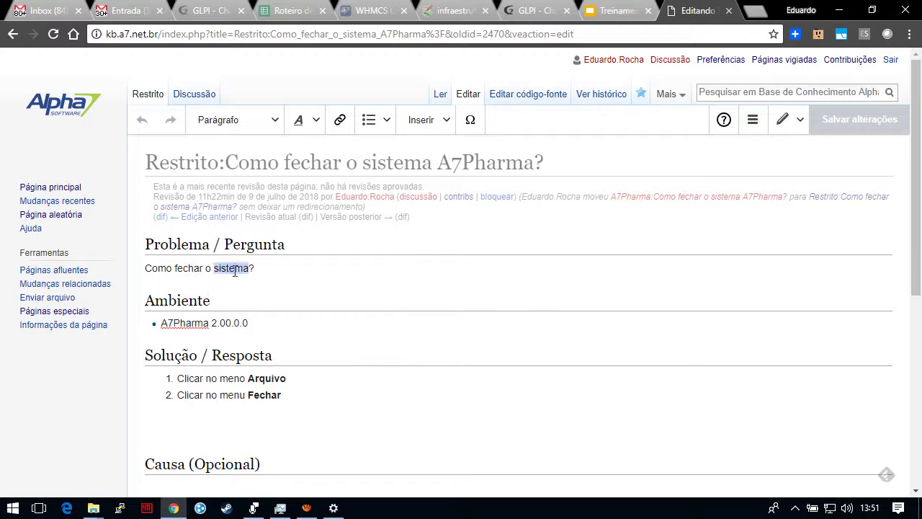
pyautogui.click(273, 119)
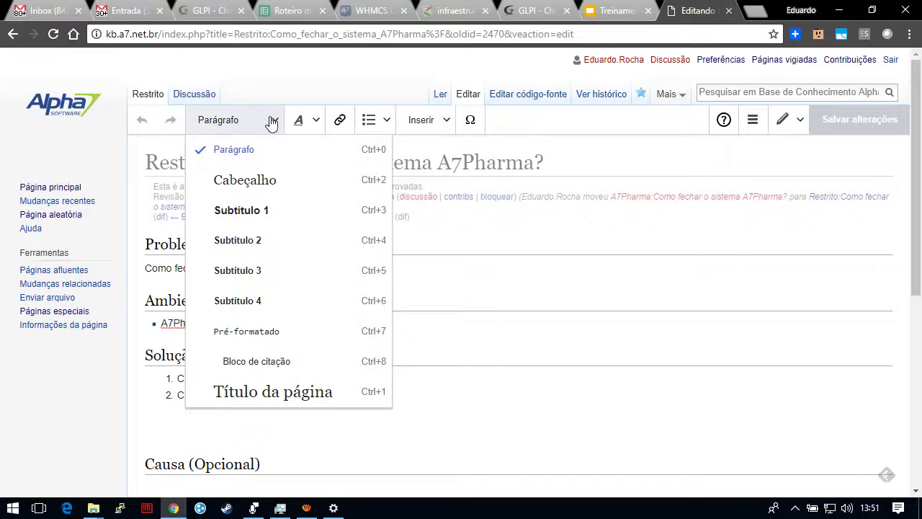
pyautogui.click(242, 210)
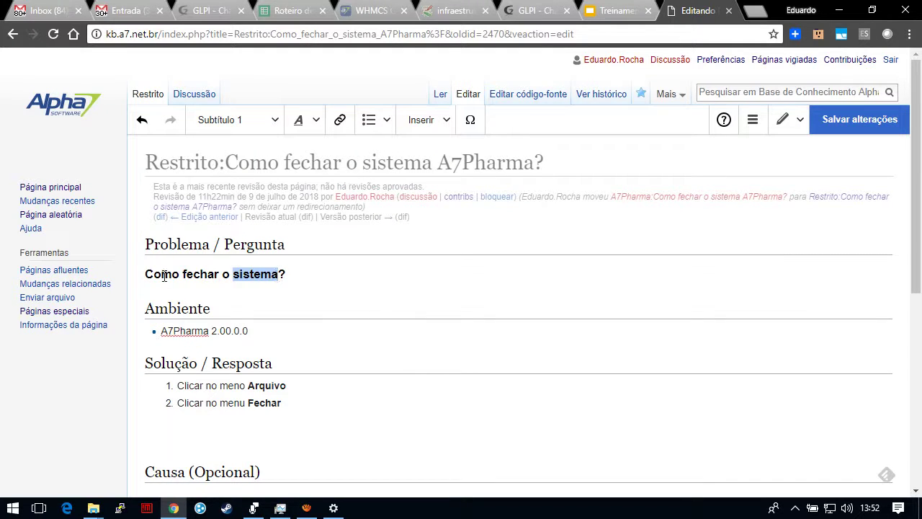
# - Try the Cabeçalho style on the question line, and undo both style changes
pyautogui.click(274, 120)
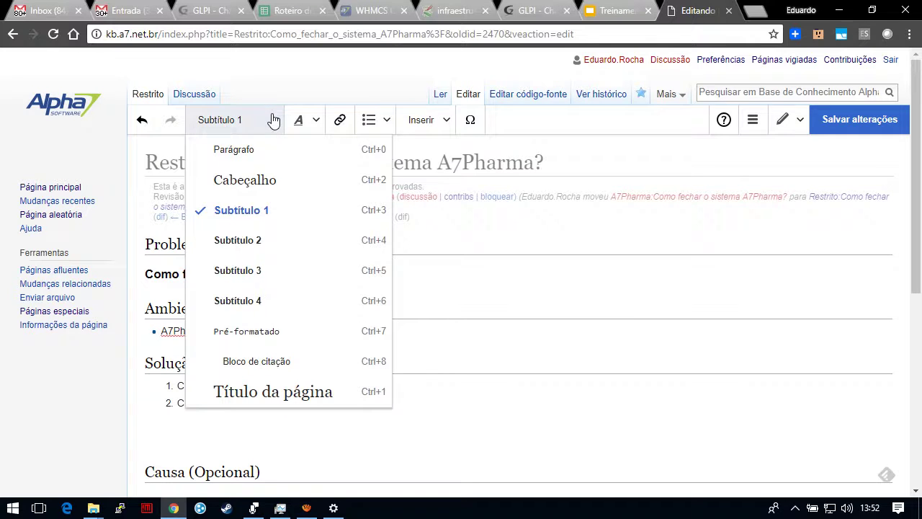
pyautogui.click(247, 180)
pyautogui.click(282, 278)
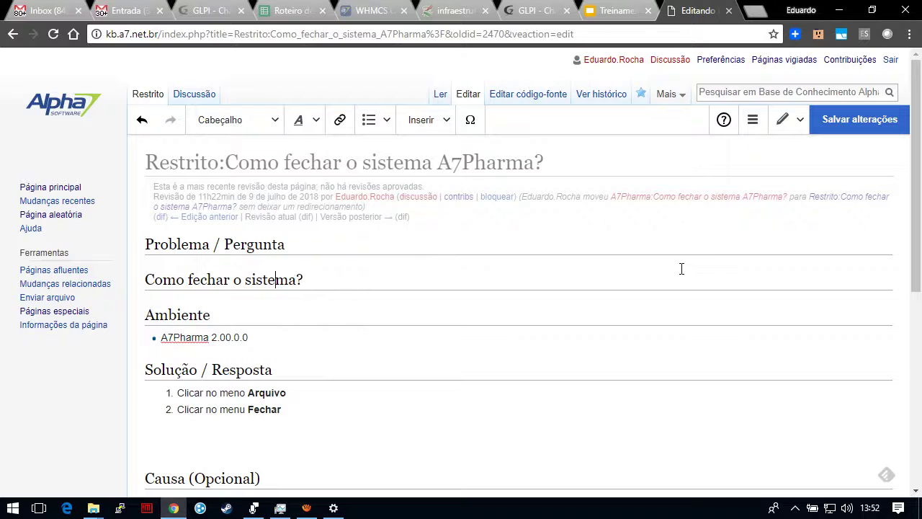
pyautogui.hotkey('ctrl', 'z')
pyautogui.hotkey('ctrl', 'z')
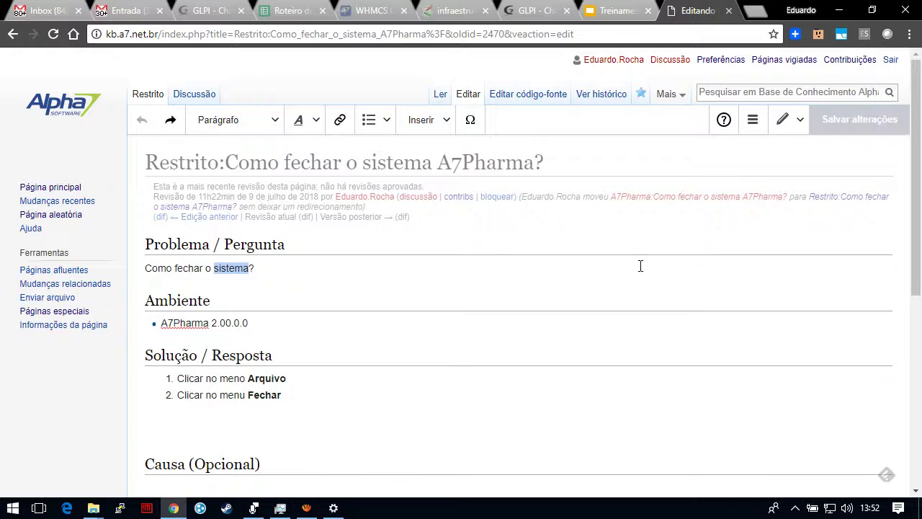
# - Make the word "sistema" in the question line bold and remove the bold formatting again
pyautogui.click(276, 298)
pyautogui.click(226, 268)
pyautogui.doubleClick(224, 269)
pyautogui.click(315, 117)
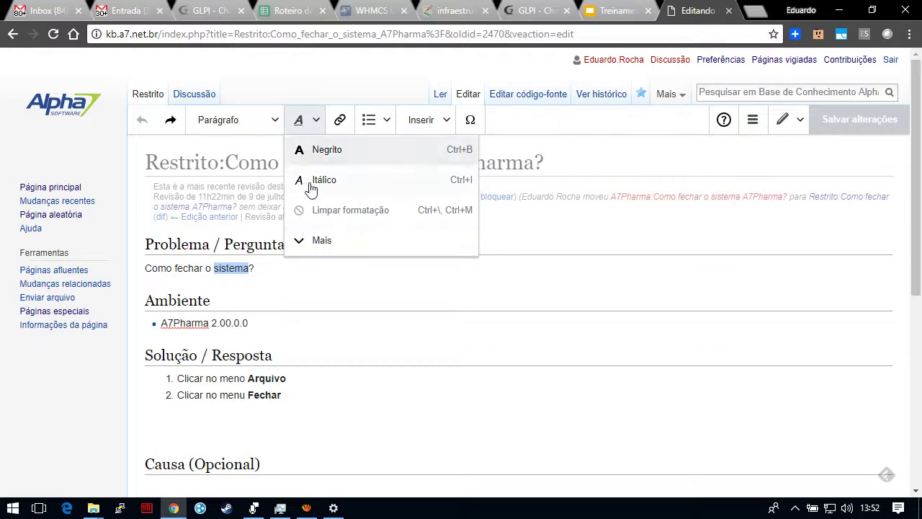
pyautogui.click(325, 150)
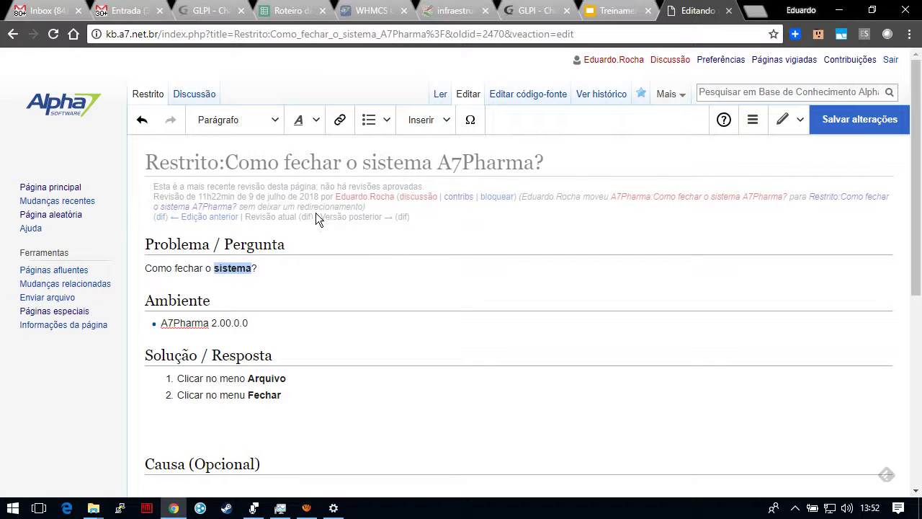
pyautogui.hotkey('ctrl', 'b')
pyautogui.click(294, 285)
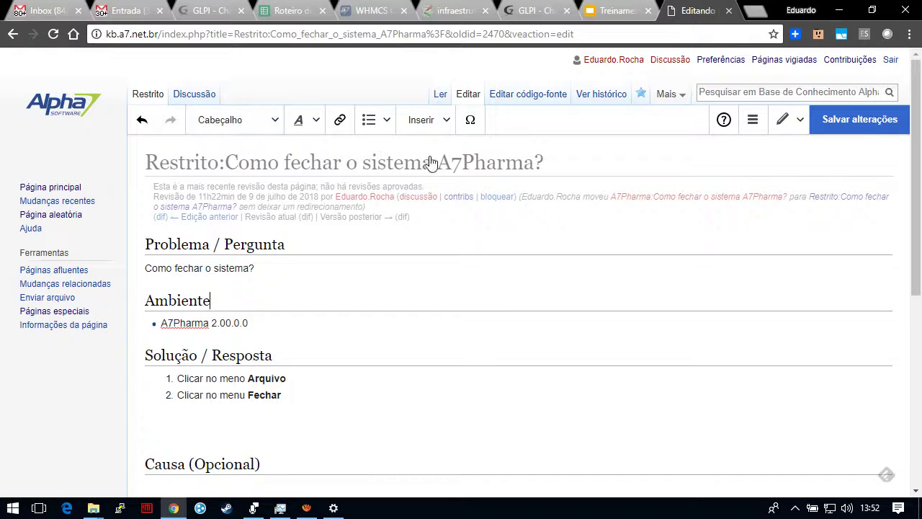
pyautogui.click(291, 401)
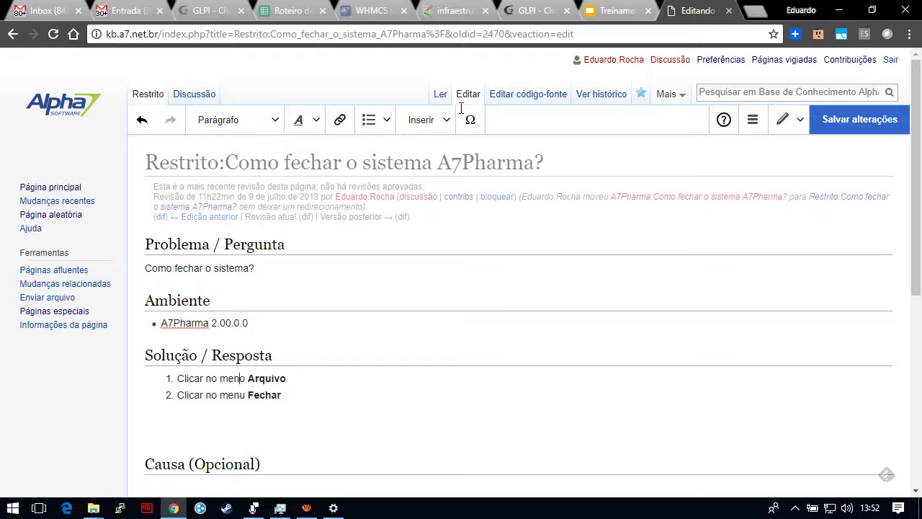
# - Switch to the Treinamento Técnico - KCS presentation in Google Slides and present slide 32 on numbered and bulleted lists
pyautogui.click(614, 13)
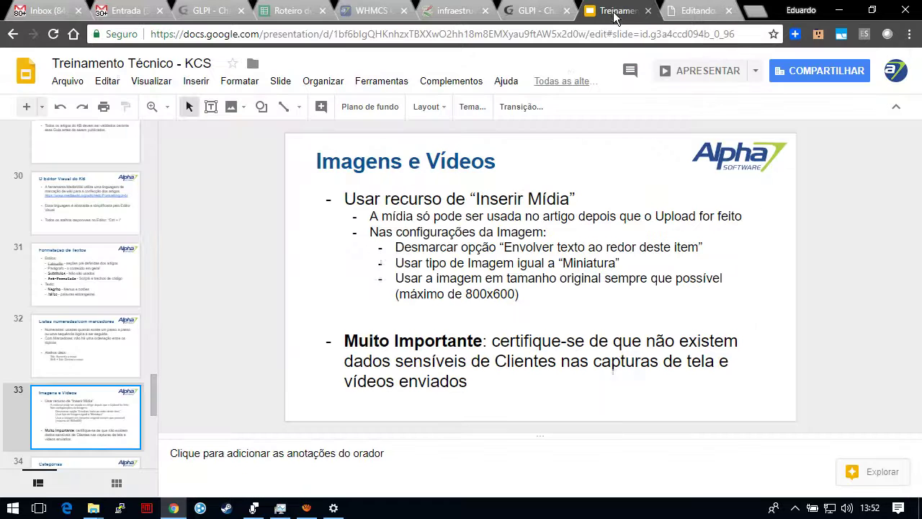
pyautogui.click(66, 325)
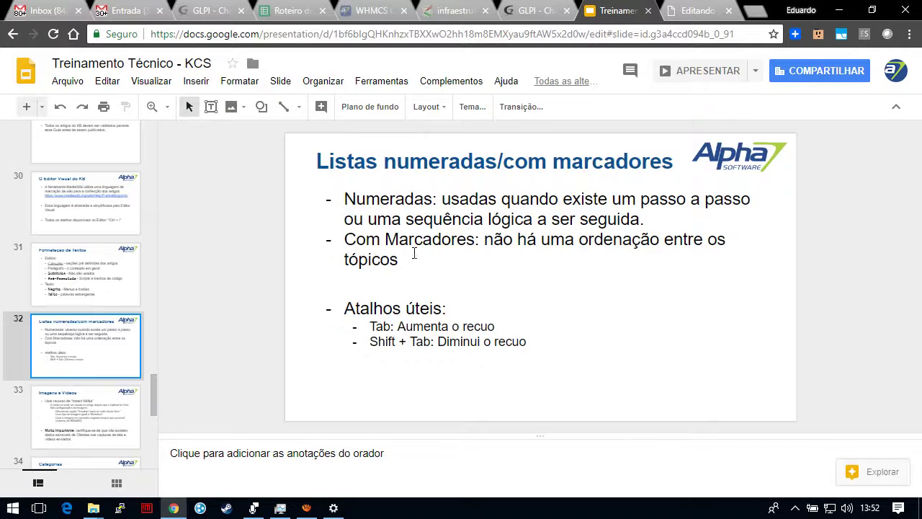
pyautogui.click(702, 69)
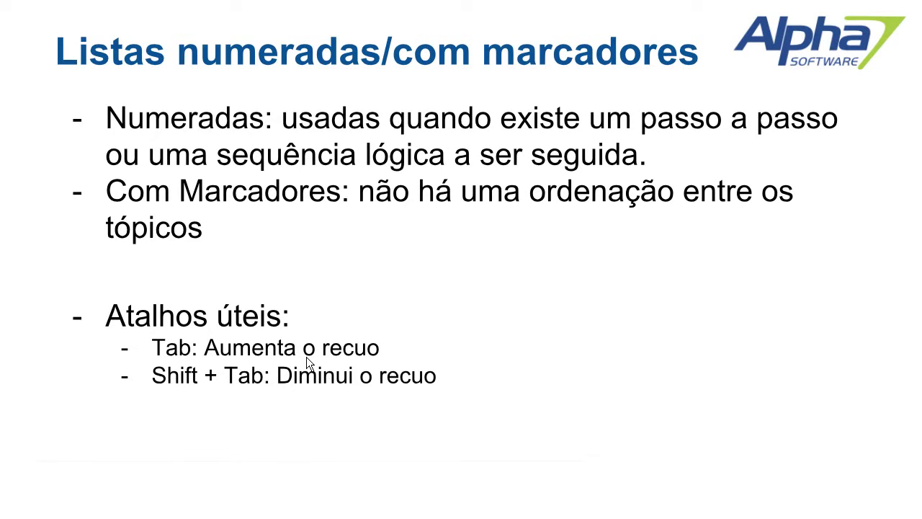
pyautogui.press('Escape')
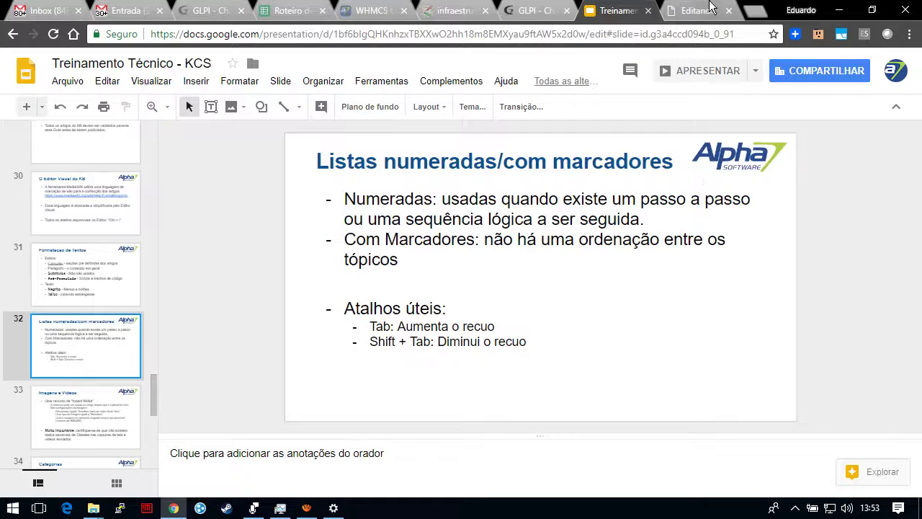
# - Return to the wiki article and add a third numbered item "teste 1" under Solução / Resposta
pyautogui.click(696, 10)
pyautogui.scroll(-3, 331, 293)
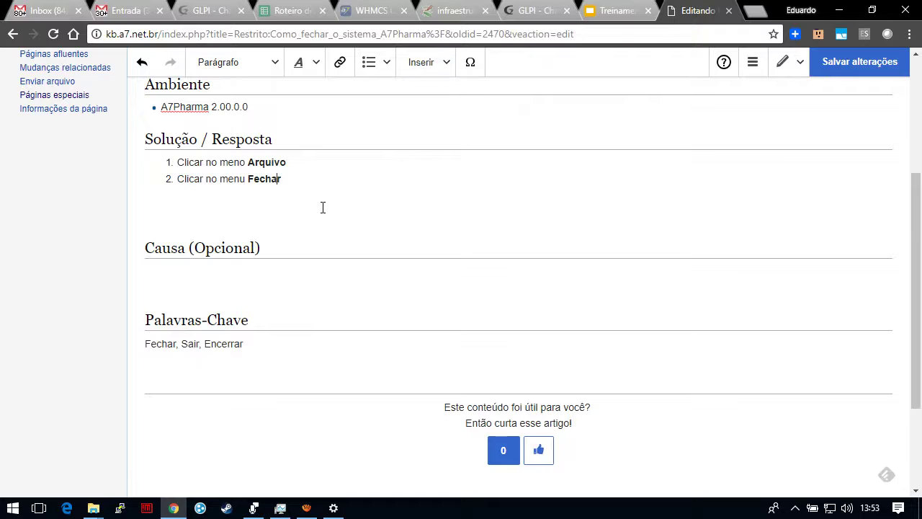
pyautogui.press('Return')
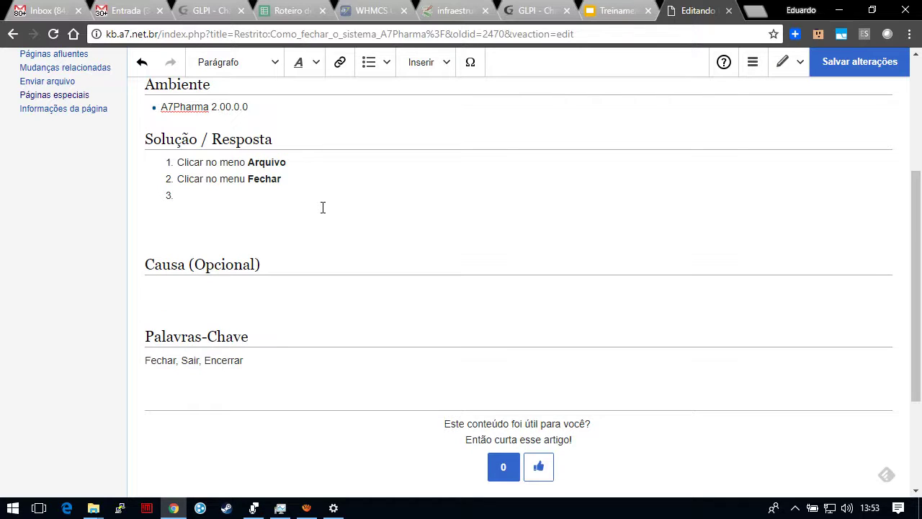
pyautogui.write('teste 1')
# - Indent and outdent the "teste 1" item, and indent "Clicar no menu Fechar" beneath the first item
pyautogui.press('Tab')
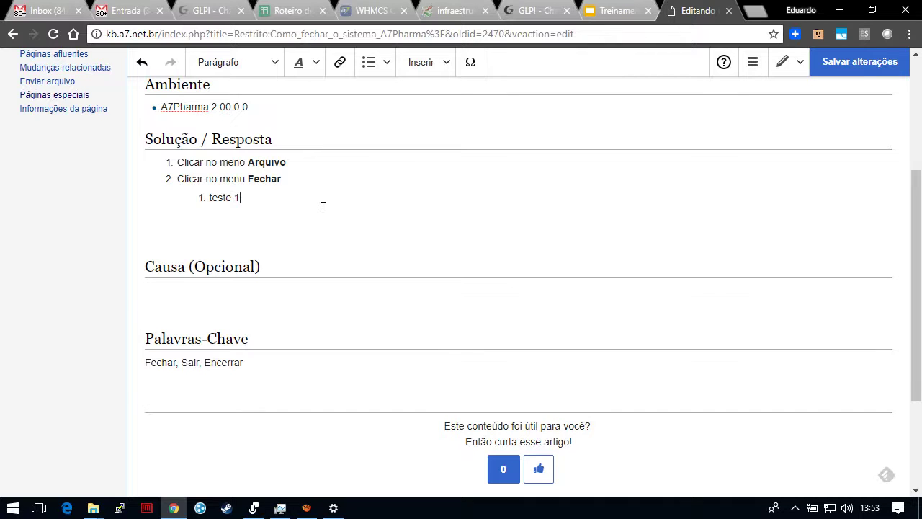
pyautogui.hotkey('shift', 'Tab')
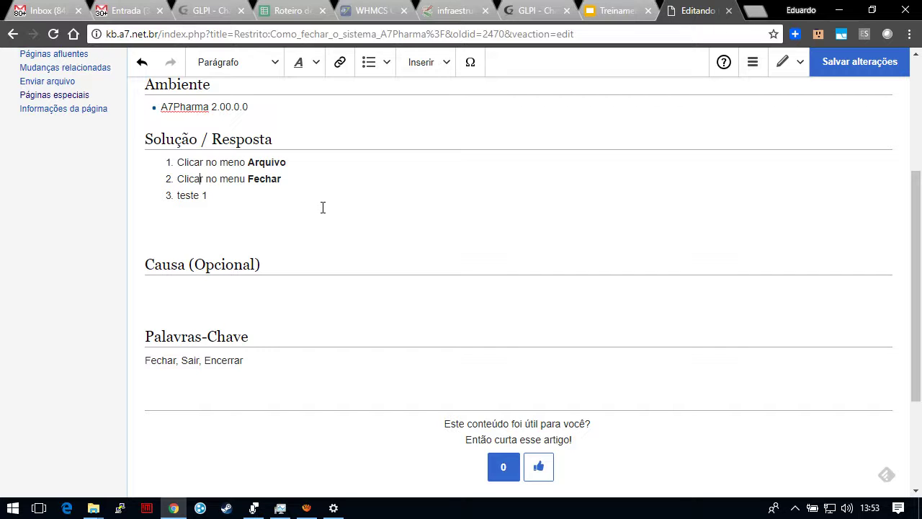
pyautogui.press('Tab')
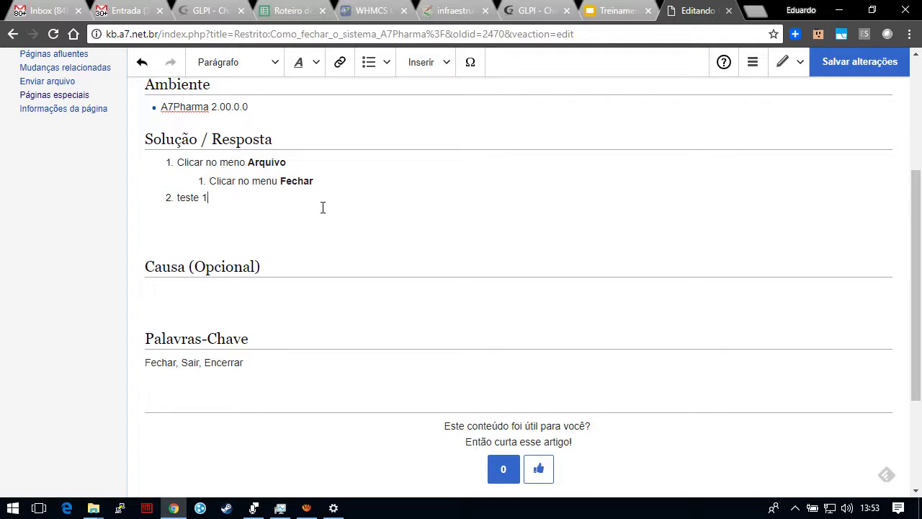
# - Select the whole list under Solução / Resposta and convert its main level to a bulleted list
pyautogui.hotkey('shift', 'Up')
pyautogui.hotkey('shift', 'Up')
pyautogui.hotkey('shift', 'Up')
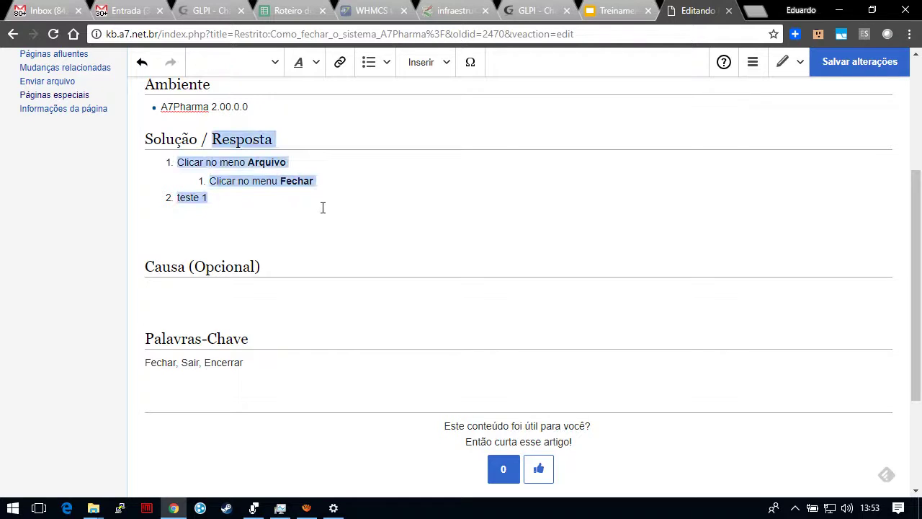
pyautogui.hotkey('shift', 'Down')
pyautogui.hotkey('shift', 'Left')
pyautogui.hotkey('shift', 'Left')
pyautogui.hotkey('shift', 'Left')
pyautogui.hotkey('shift', 'Left')
pyautogui.hotkey('shift', 'Left')
pyautogui.hotkey('shift', 'Left')
pyautogui.hotkey('shift', 'Left')
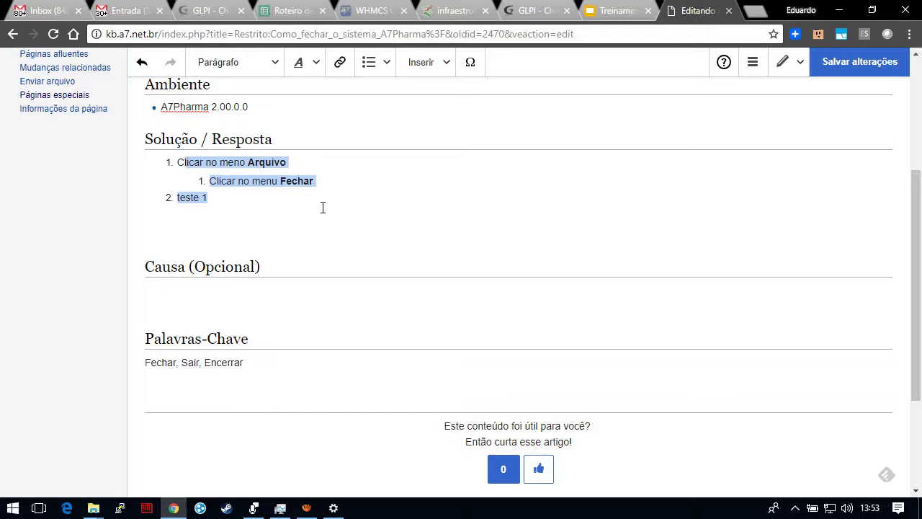
pyautogui.click(380, 63)
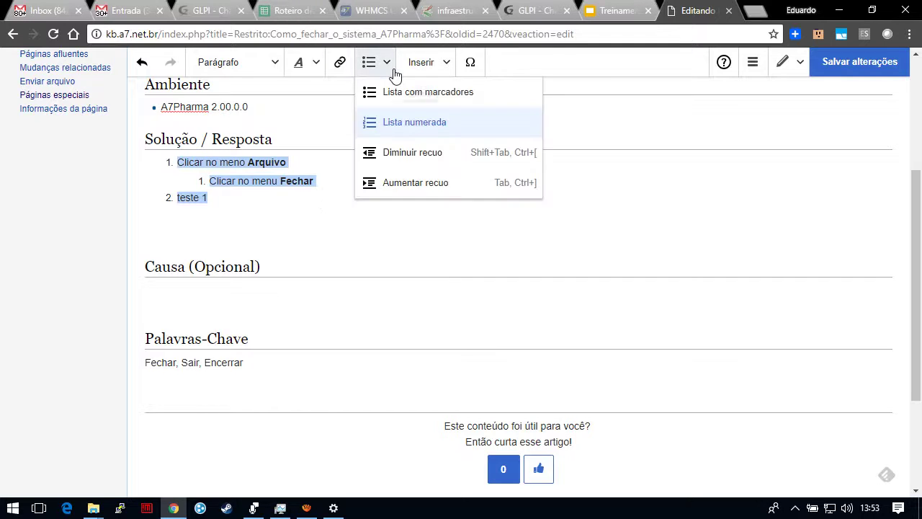
pyautogui.click(397, 101)
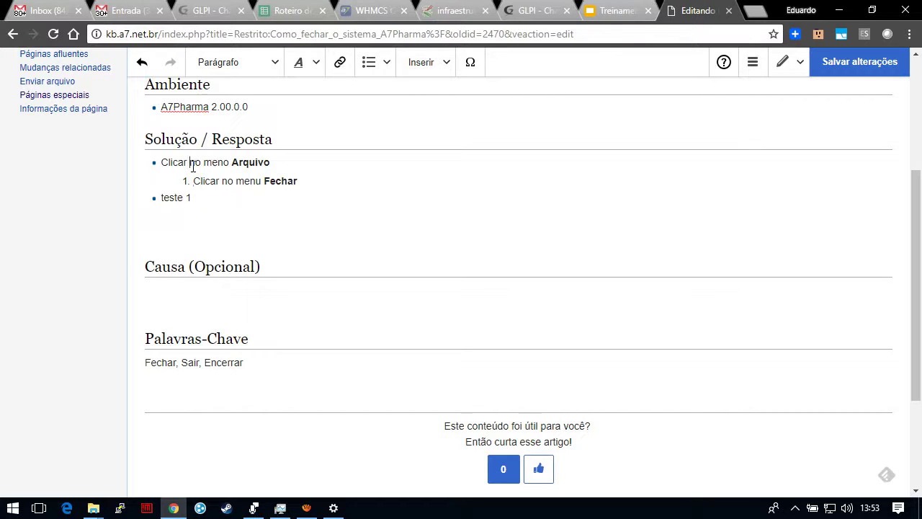
# - Remove the numbering from the nested item "Clicar no menu Fechar" and make it a main-level bullet
pyautogui.click(387, 67)
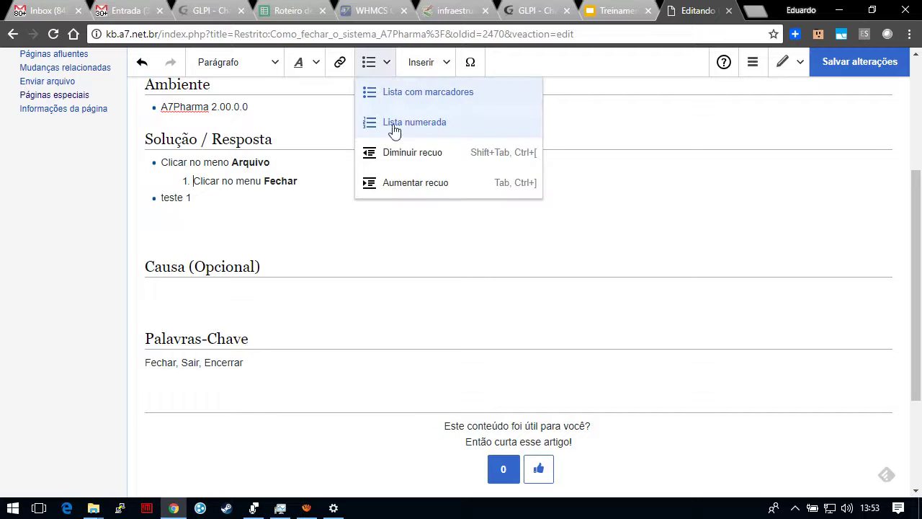
pyautogui.click(408, 121)
pyautogui.click(382, 63)
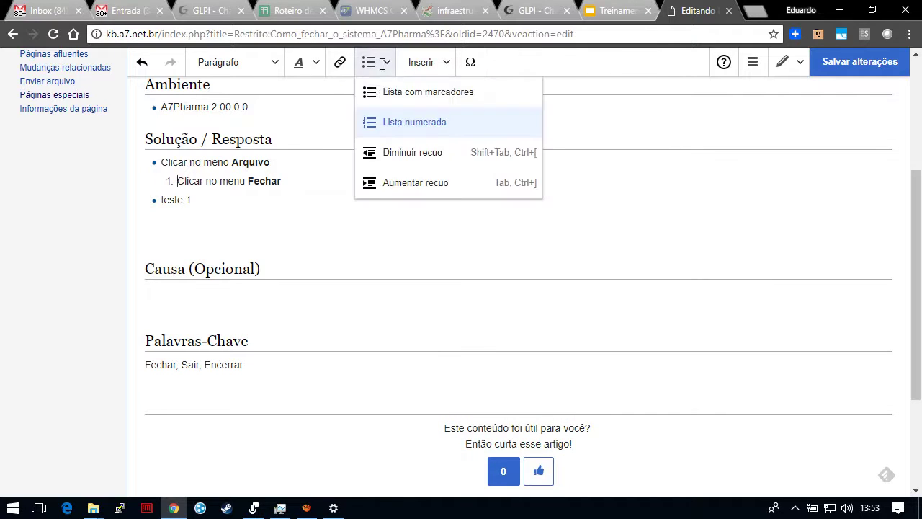
pyautogui.click(377, 131)
pyautogui.click(422, 62)
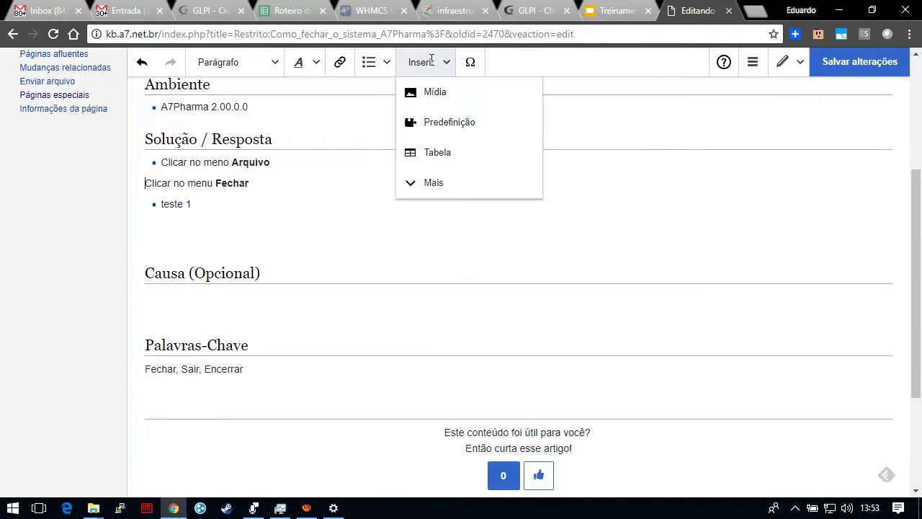
pyautogui.click(375, 62)
pyautogui.click(387, 100)
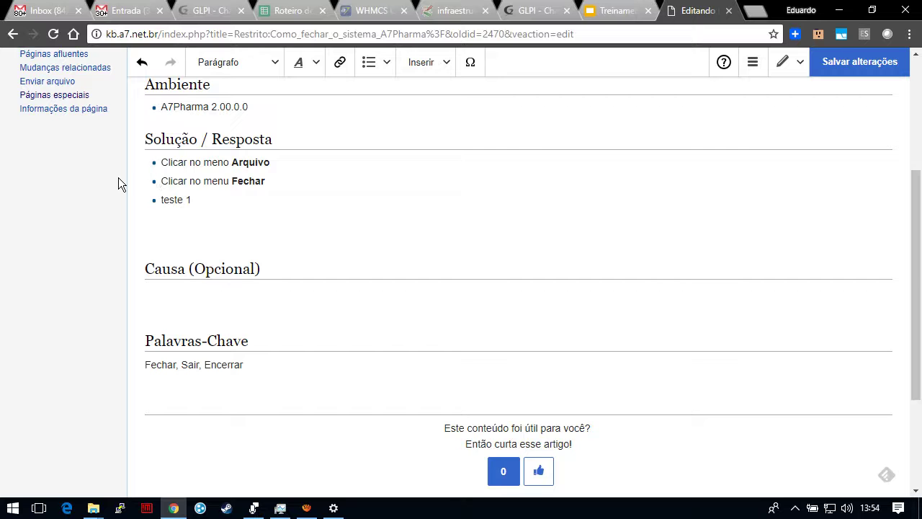
# - Switch to the training presentation in Google Slides and present it from slide 32 through the Imagens e Vídeos slide
pyautogui.click(614, 11)
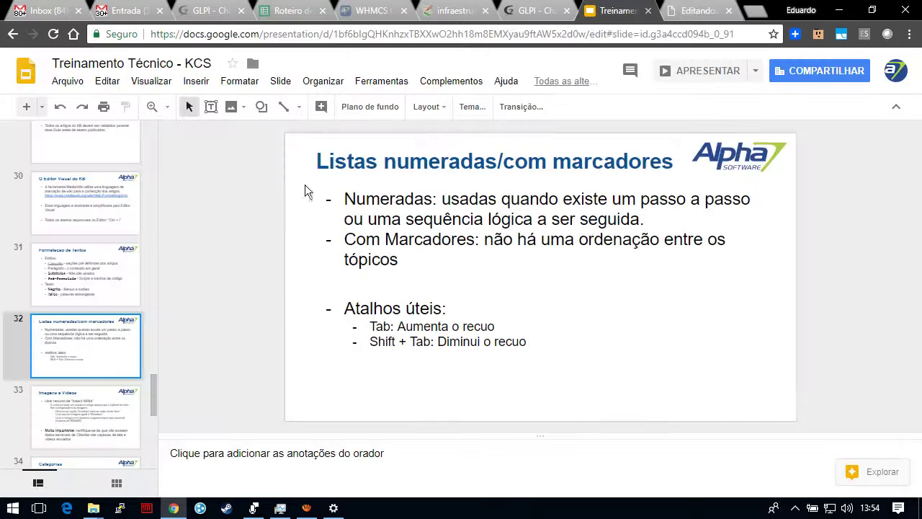
pyautogui.click(706, 70)
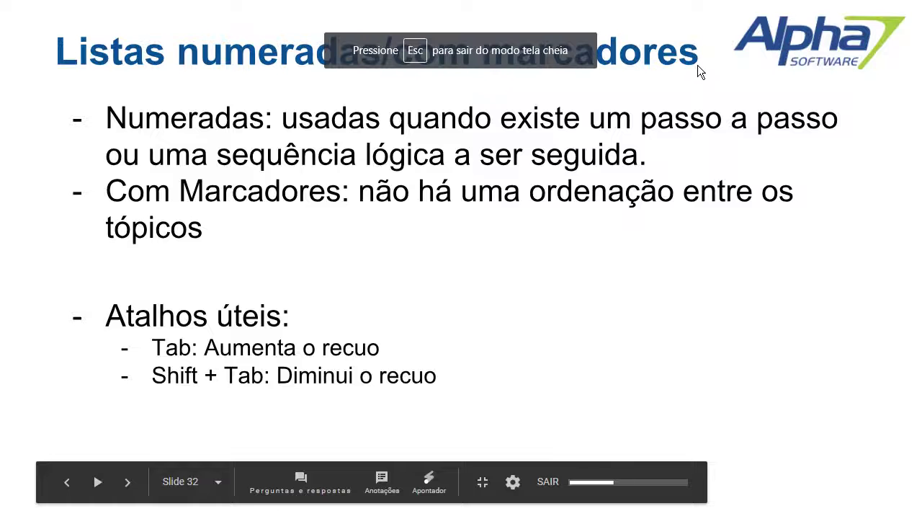
pyautogui.click(697, 66)
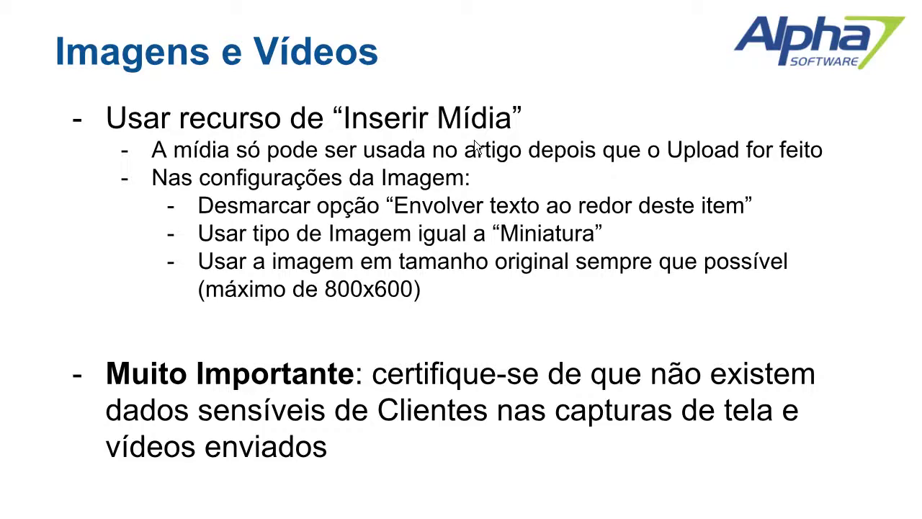
pyautogui.hotkey('alt', 'Tab')
pyautogui.hotkey('alt', 'Tab')
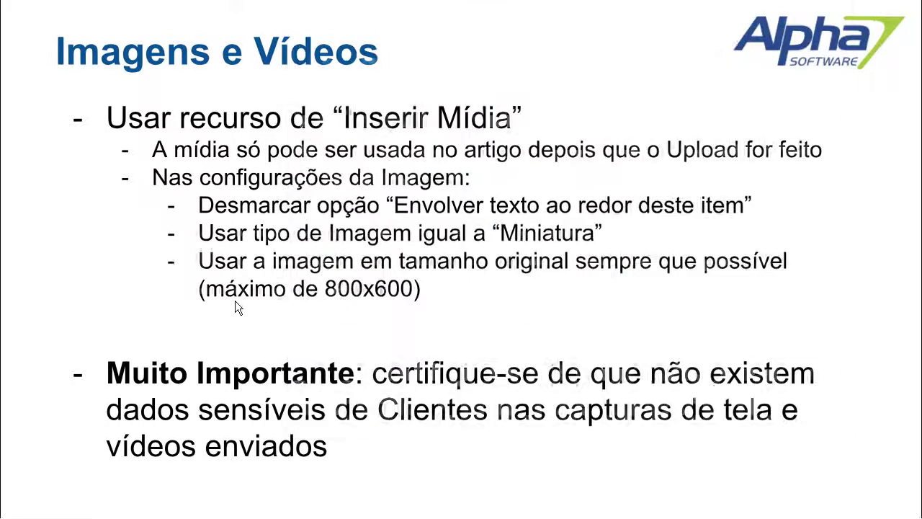
pyautogui.press('Escape')
# - Switch back to the article editor and add an empty numbered item after "teste 1", nested beneath "Clicar no menu Fechar"
pyautogui.click(686, 13)
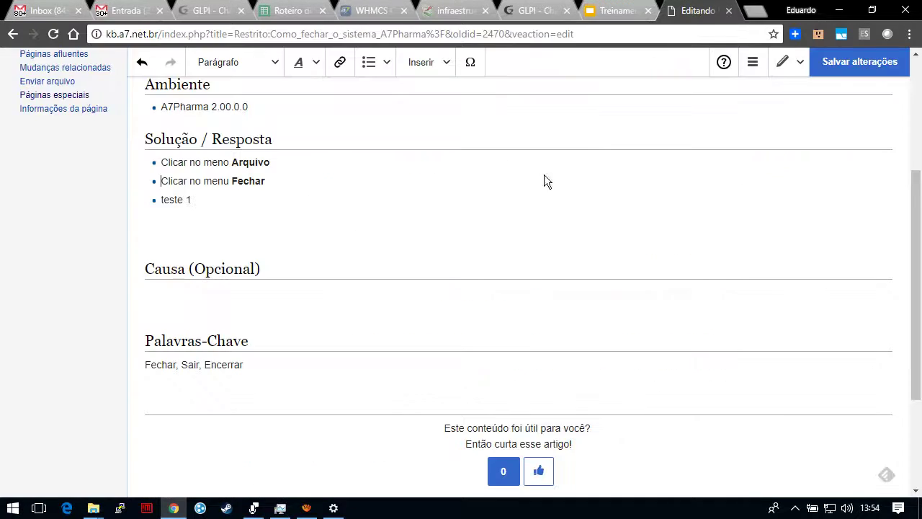
pyautogui.scroll(3, 432, 261)
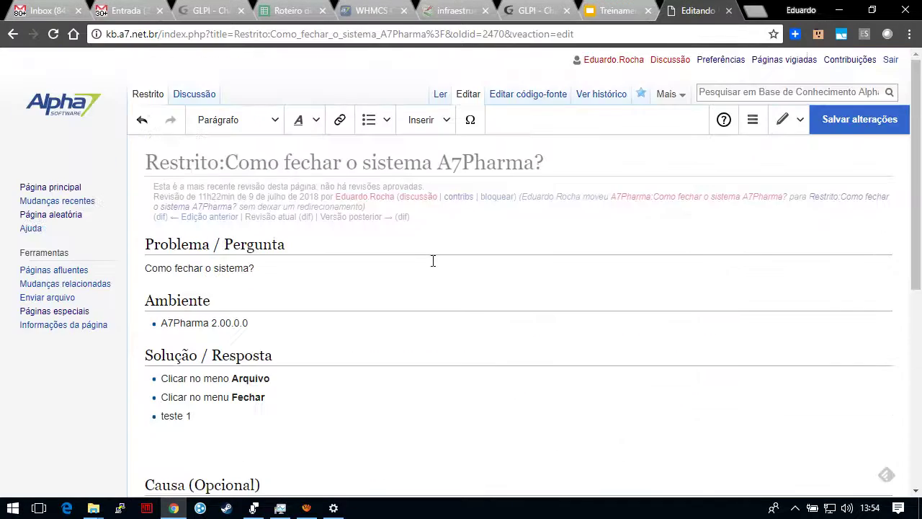
pyautogui.click(232, 415)
pyautogui.press('Return')
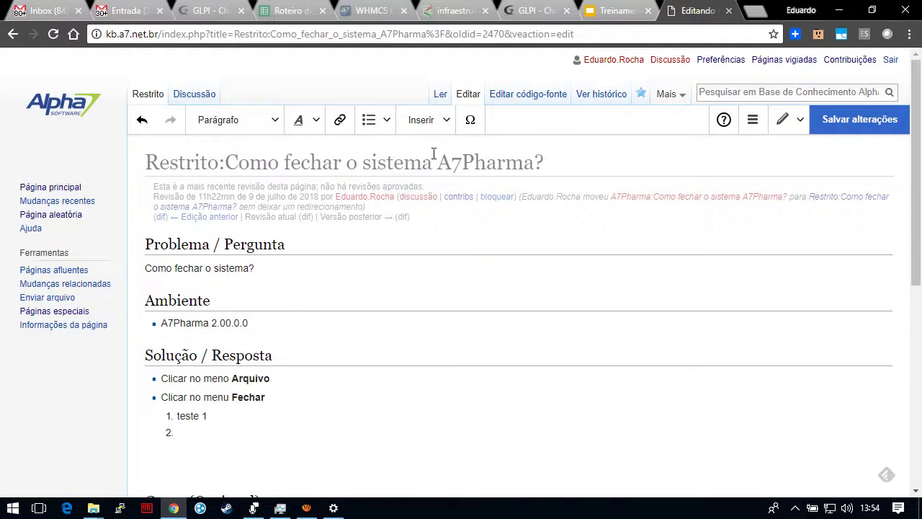
# - Upload clientes.png from the desktop as new media for the empty list item, declaring it as own work
pyautogui.click(426, 121)
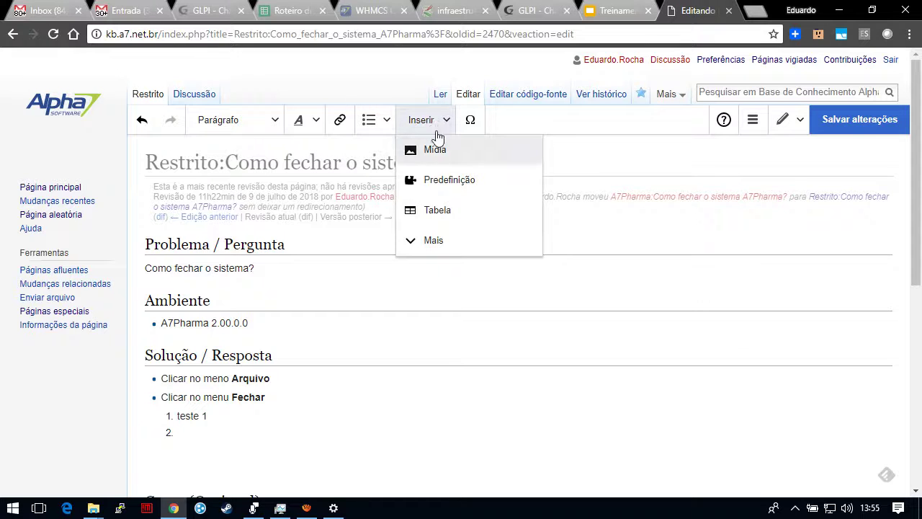
pyautogui.click(433, 151)
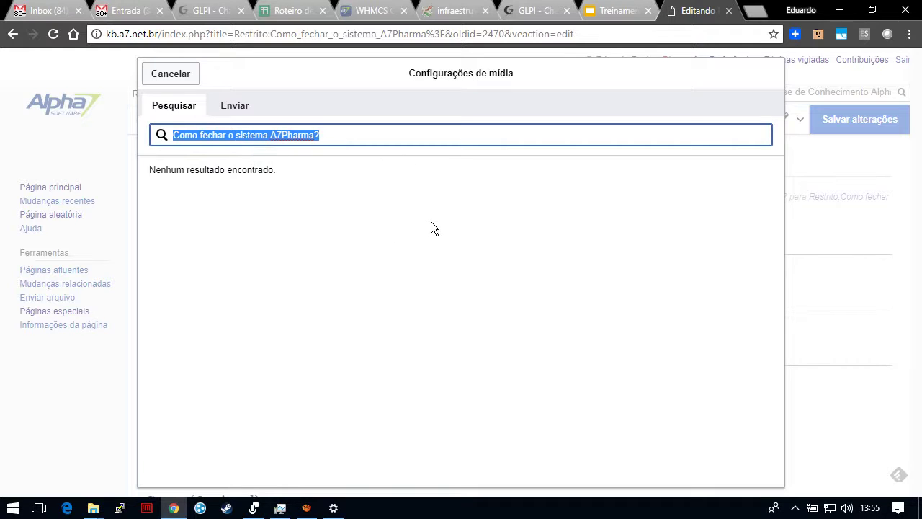
pyautogui.click(233, 113)
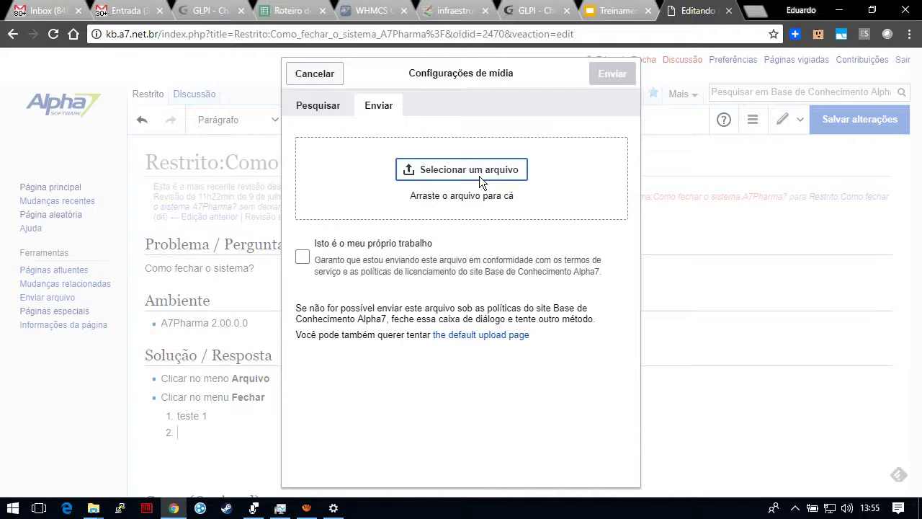
pyautogui.click(456, 171)
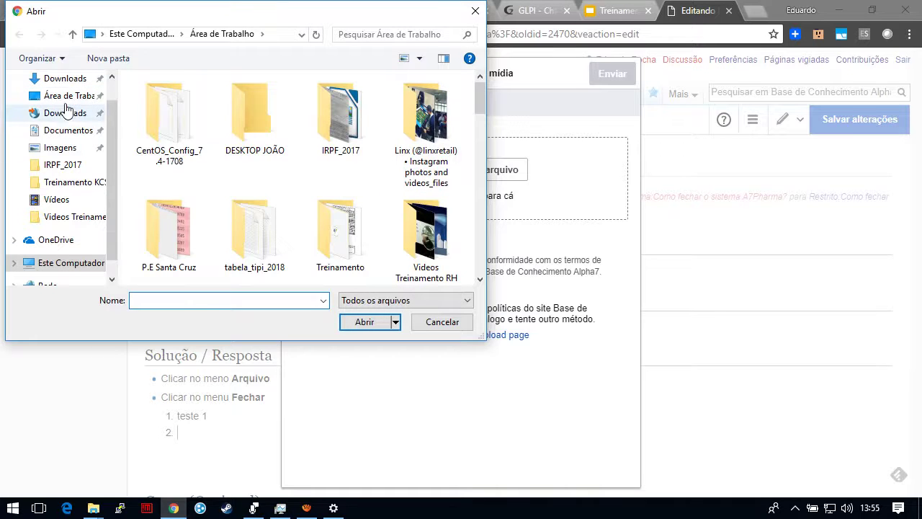
pyautogui.click(64, 96)
pyautogui.click(130, 304)
pyautogui.write('cliente')
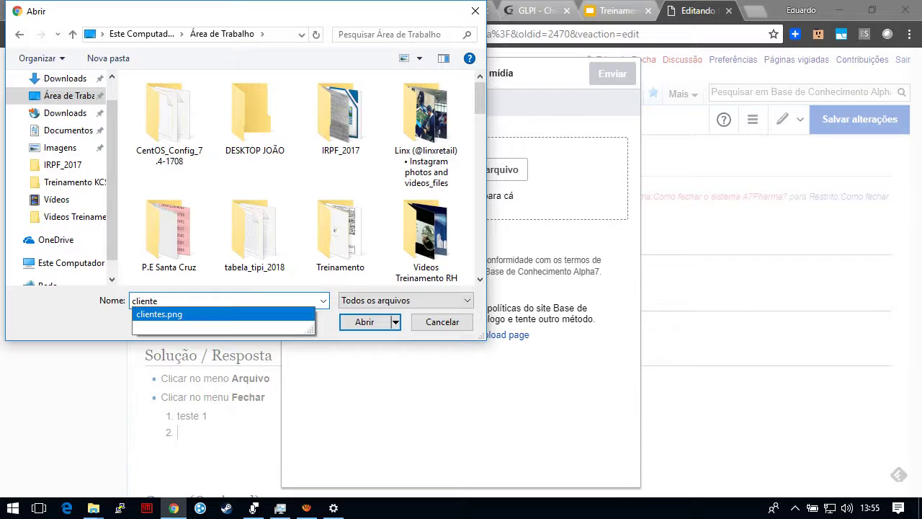
pyautogui.click(154, 315)
pyautogui.click(362, 321)
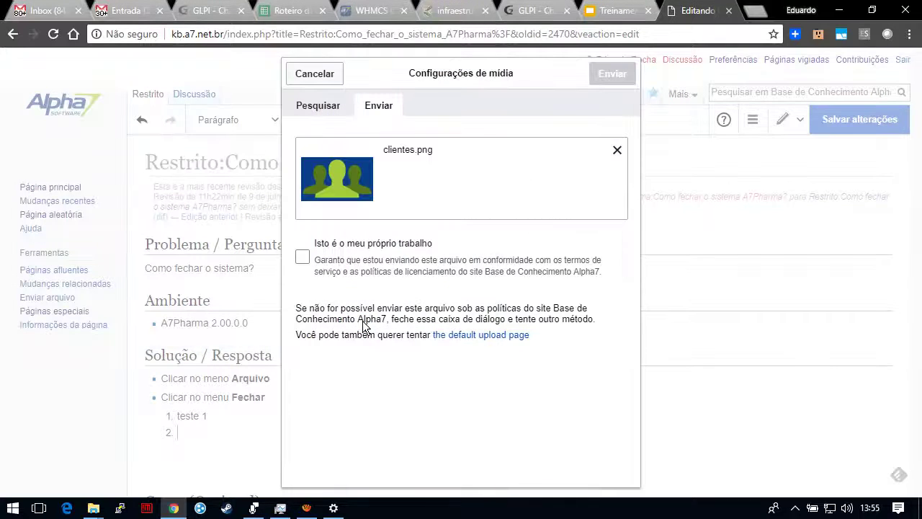
pyautogui.click(303, 261)
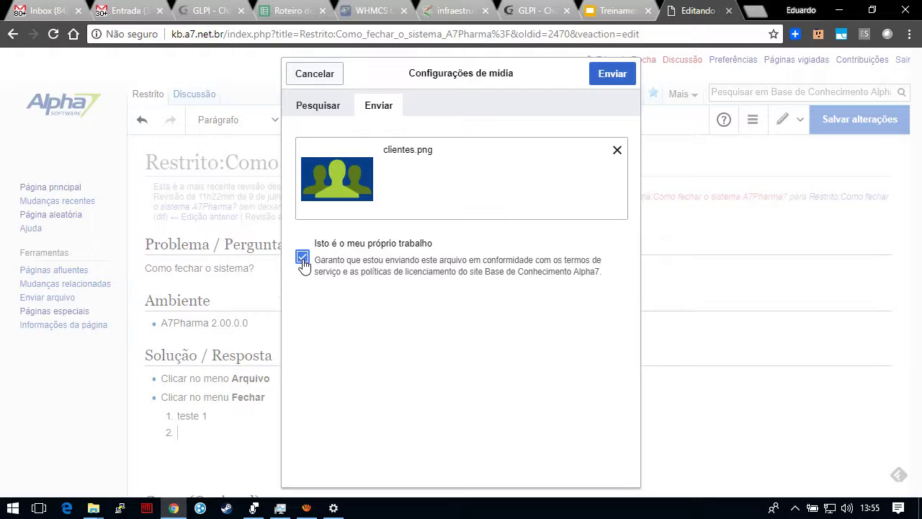
pyautogui.click(613, 73)
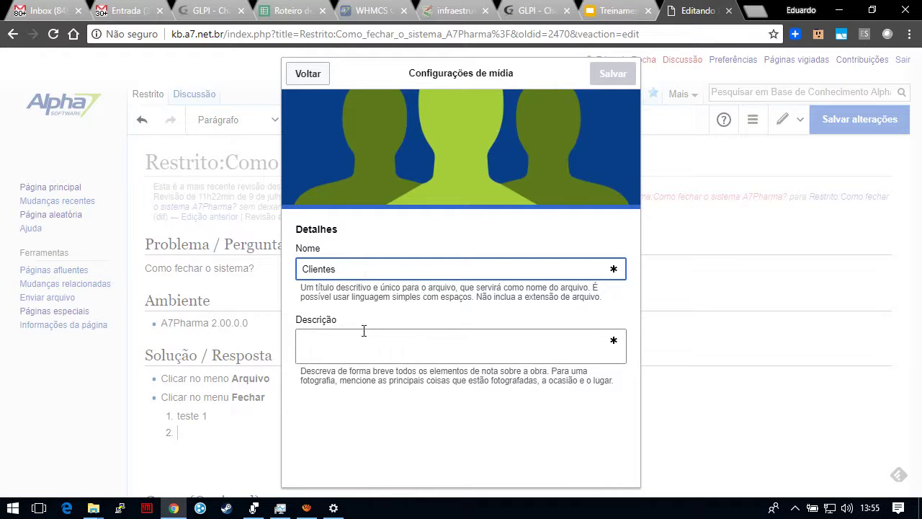
# - Name the uploaded image "Clientes", describe it as "Imagem ilustrativa de clientes." and save its details
pyautogui.click(337, 344)
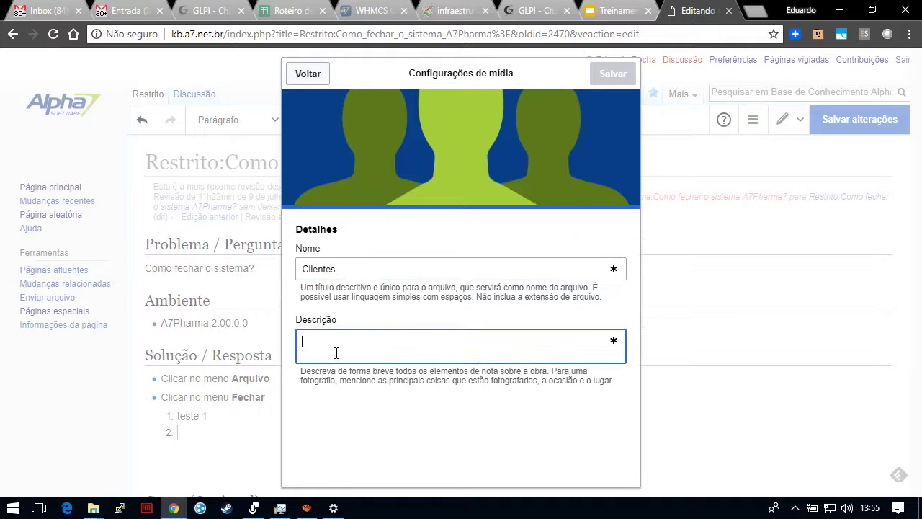
pyautogui.click(368, 265)
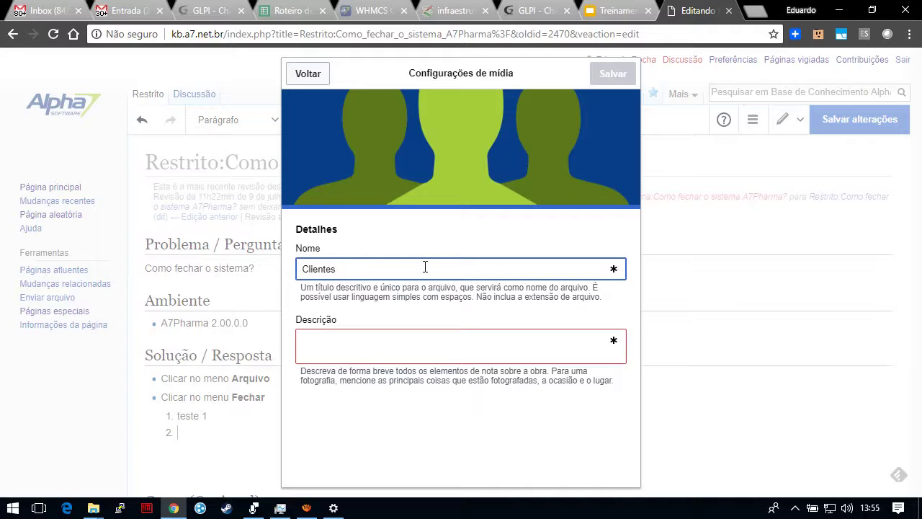
pyautogui.click(361, 332)
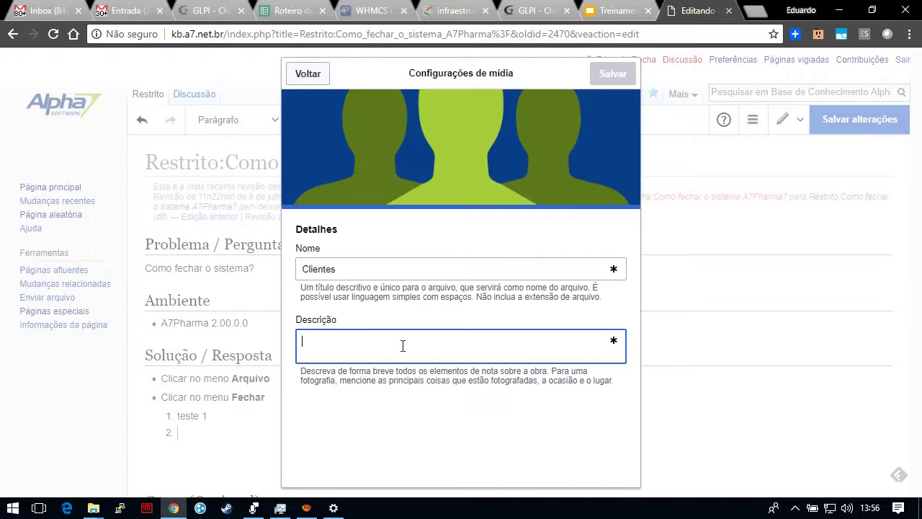
pyautogui.moveTo(344, 268); pyautogui.dragTo(157, 272)
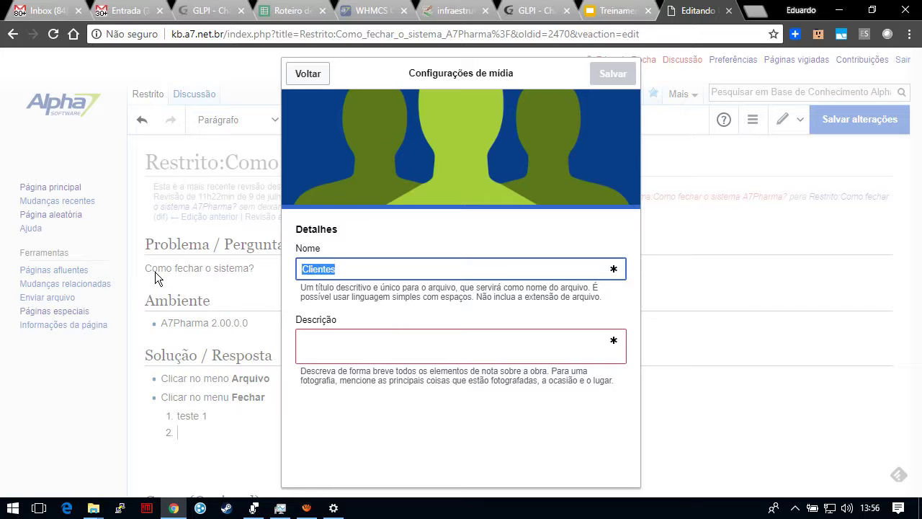
pyautogui.write('C')
pyautogui.press('BackSpace')
pyautogui.write('Clientes')
pyautogui.press('Tab')
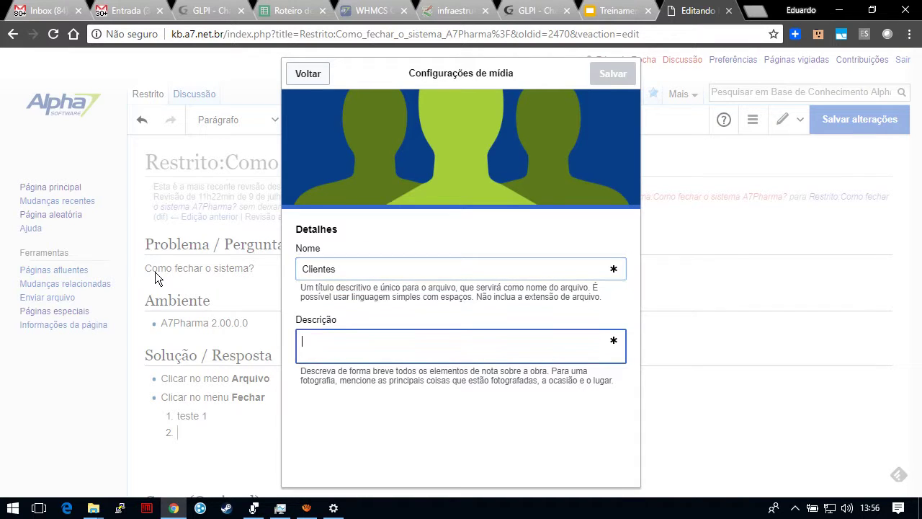
pyautogui.write('I')
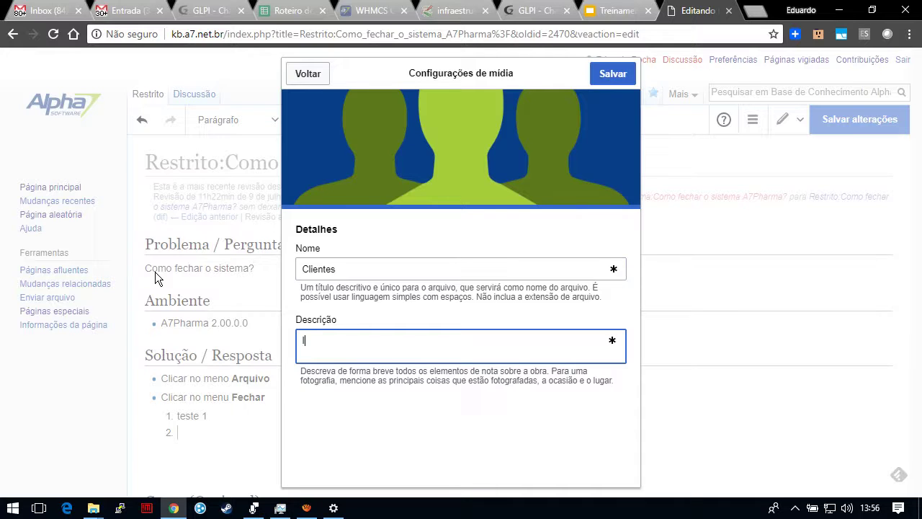
pyautogui.write('magem ilustrativa de clientes.')
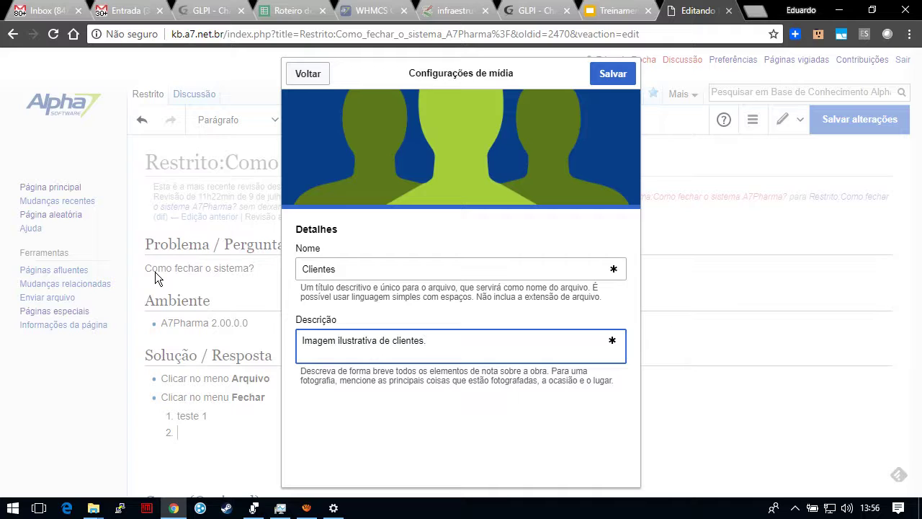
pyautogui.click(612, 77)
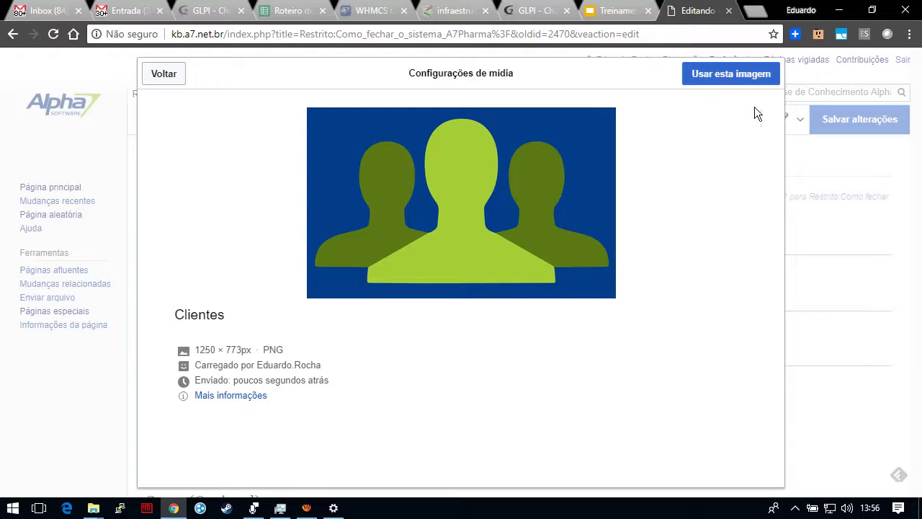
# - Insert the Clientes image at its original size as a thumbnail, with text wrapping around it turned off
pyautogui.click(721, 76)
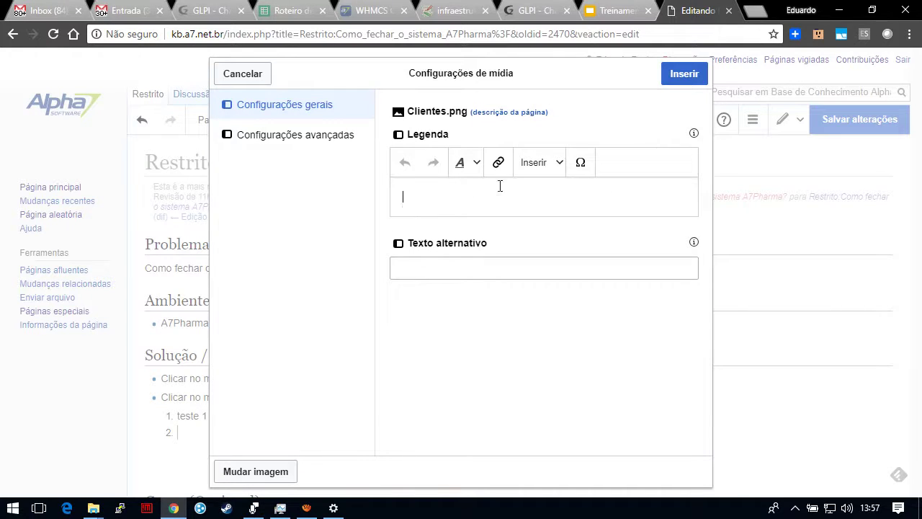
pyautogui.click(308, 140)
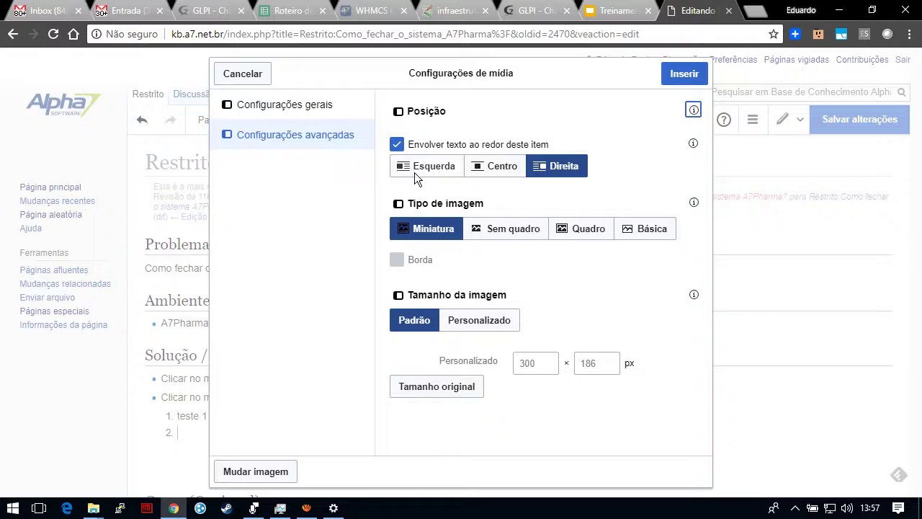
pyautogui.click(397, 146)
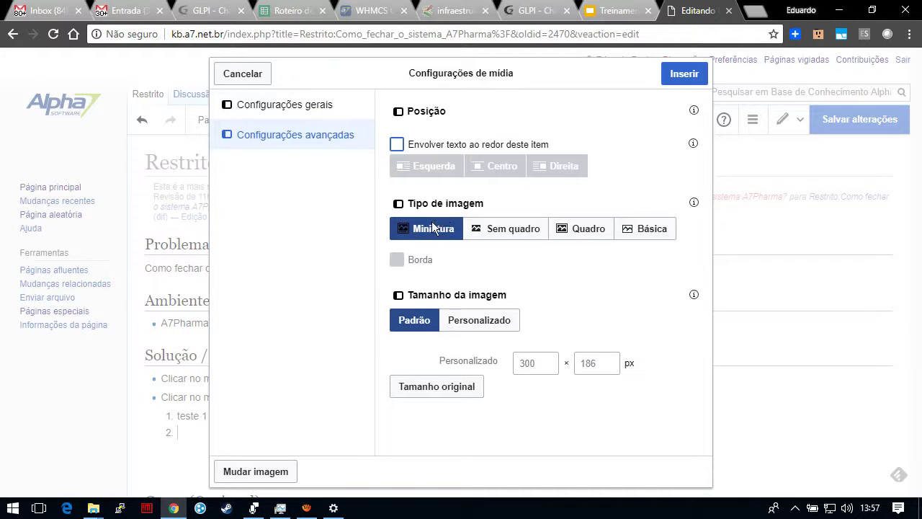
pyautogui.click(437, 382)
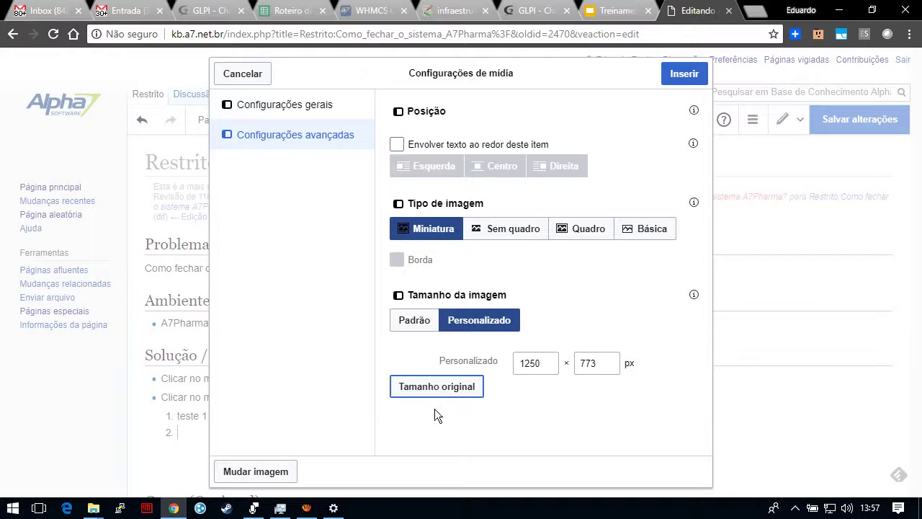
pyautogui.click(544, 369)
pyautogui.click(398, 392)
pyautogui.click(693, 74)
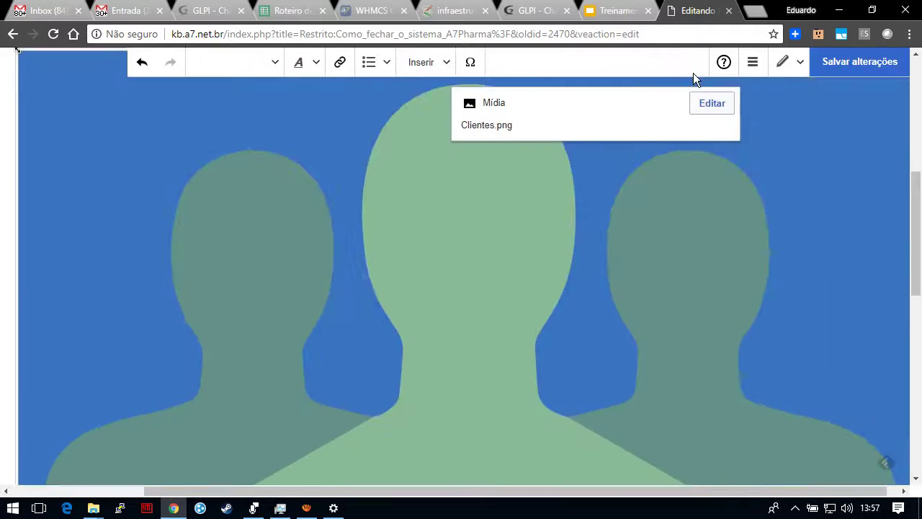
# - Change the inserted Clientes.png image to the default size and apply the change
pyautogui.scroll(5, 732, 223)
pyautogui.scroll(-2, 732, 223)
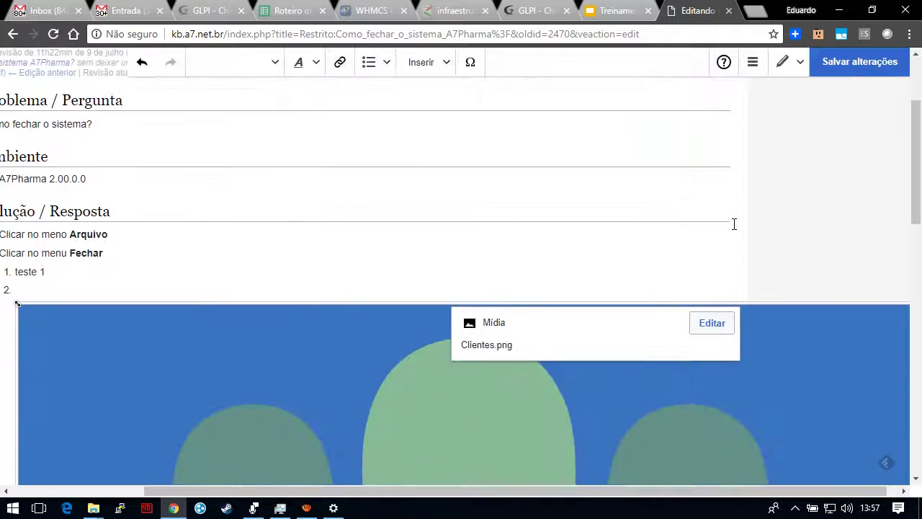
pyautogui.click(33, 287)
pyautogui.scroll(-3, 241, 265)
pyautogui.click(444, 272)
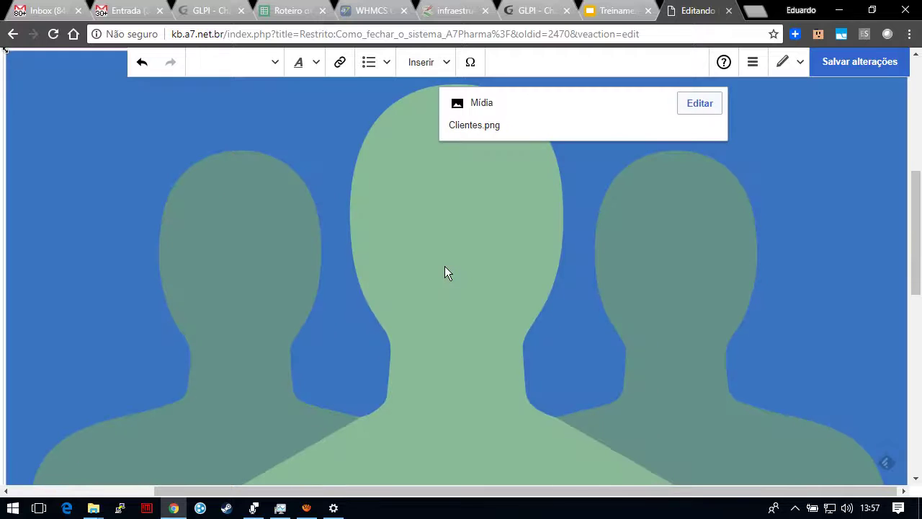
pyautogui.click(708, 104)
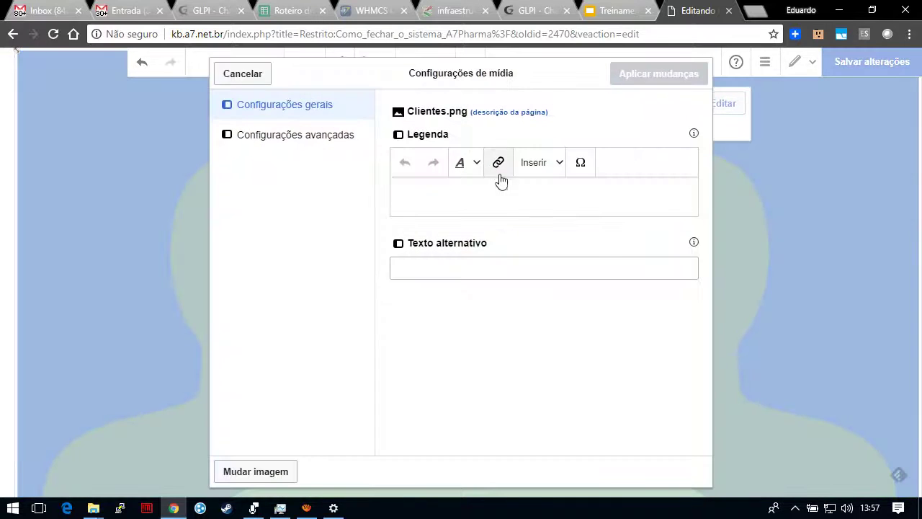
pyautogui.click(298, 140)
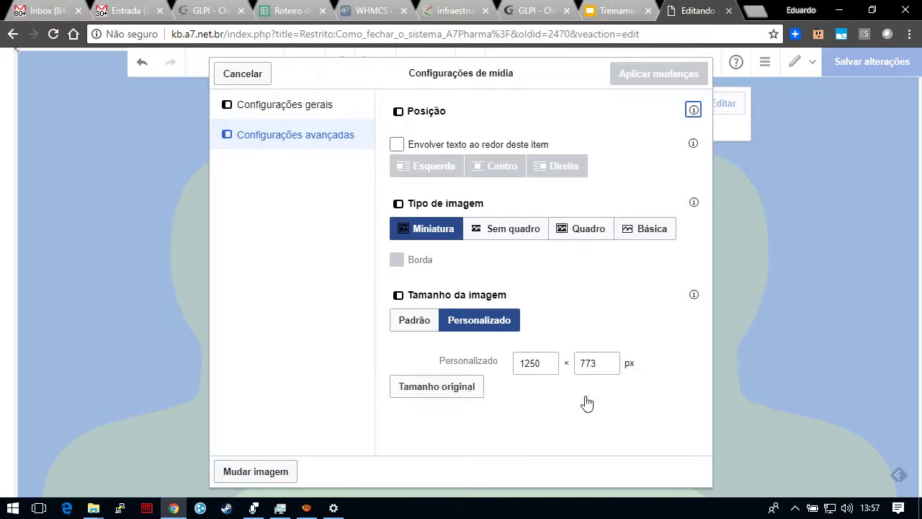
pyautogui.click(401, 323)
pyautogui.click(662, 74)
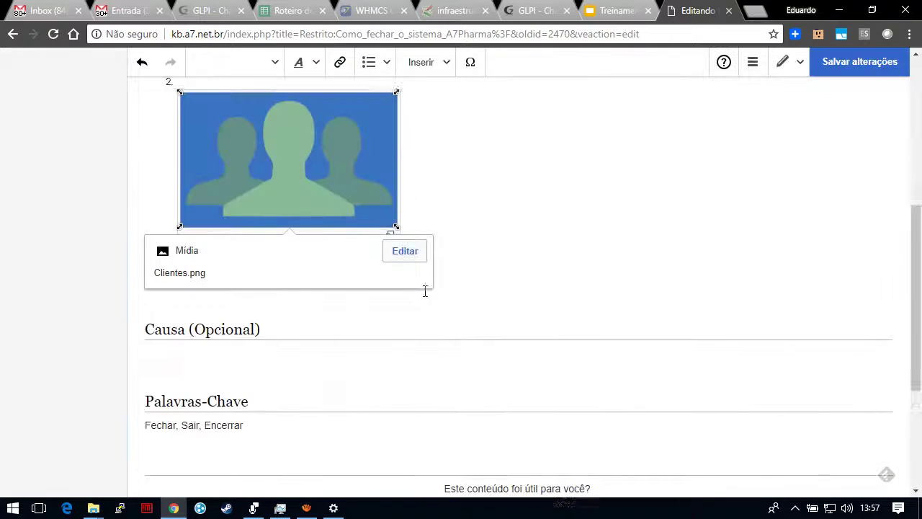
pyautogui.scroll(3, 425, 291)
pyautogui.scroll(-2, 432, 288)
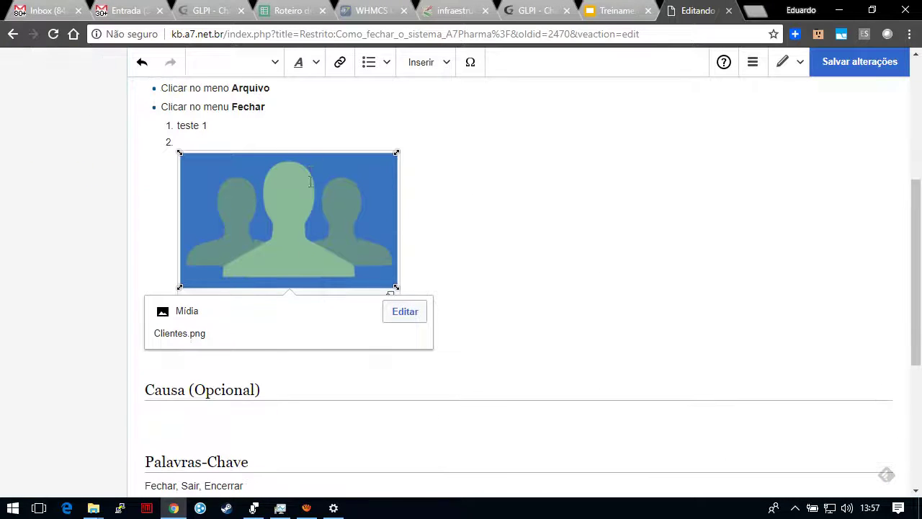
pyautogui.click(212, 126)
pyautogui.scroll(-1, 441, 325)
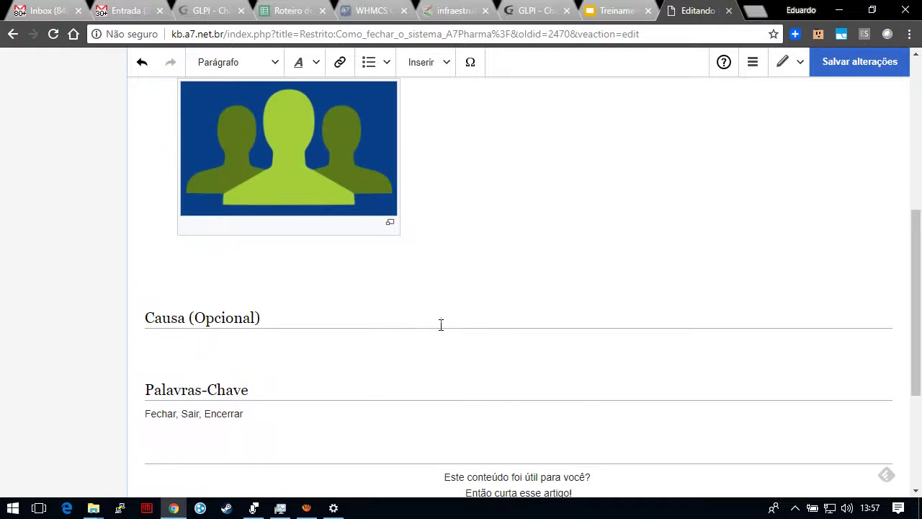
pyautogui.click(190, 270)
pyautogui.scroll(2, 465, 338)
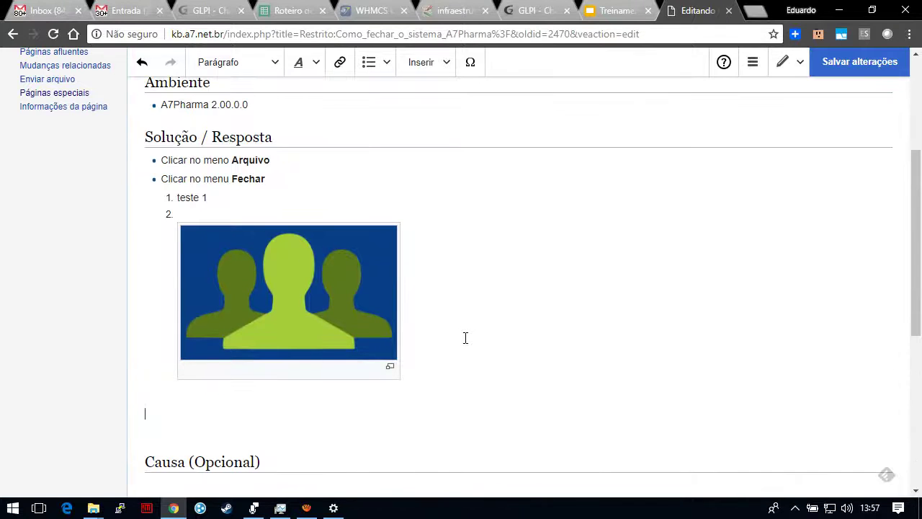
# - Switch to the training presentation in Google Slides and present it from the Imagens e Vídeos slide through the Categorias slide
pyautogui.click(520, 10)
pyautogui.click(611, 6)
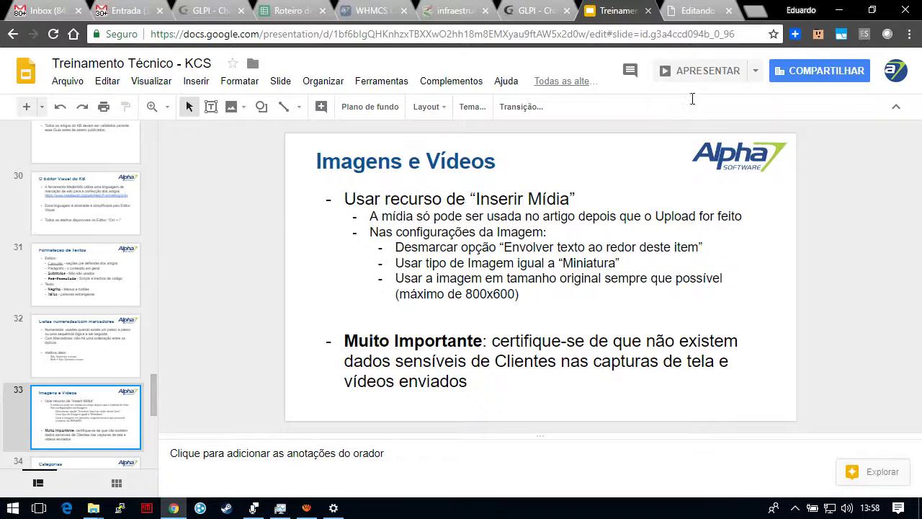
pyautogui.click(702, 71)
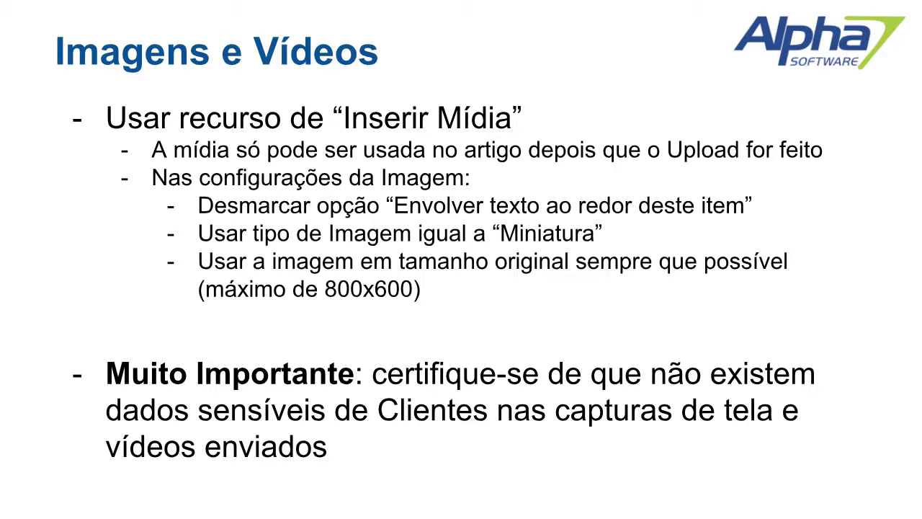
pyautogui.press('Right')
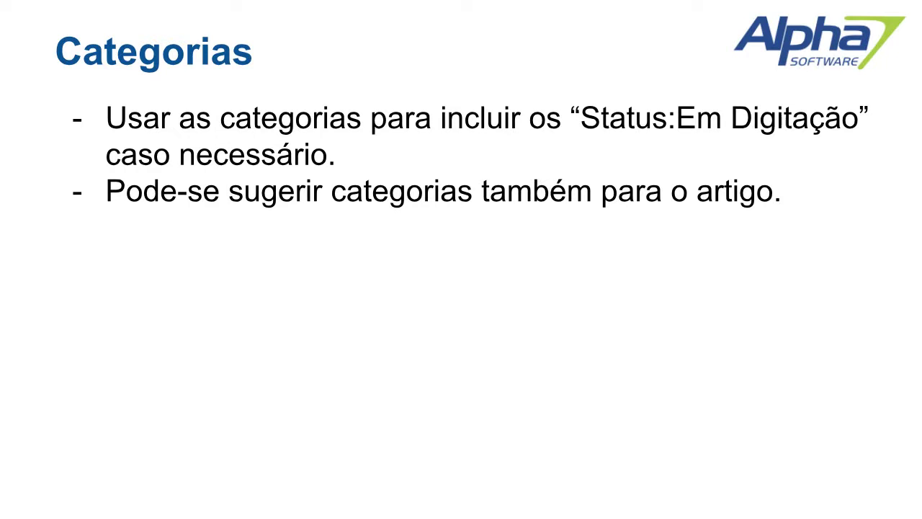
# - Leave the presentation, return to the A7Pharma article in the wiki editor and open its category options
pyautogui.press('Escape')
pyautogui.click(696, 11)
pyautogui.scroll(1, 537, 258)
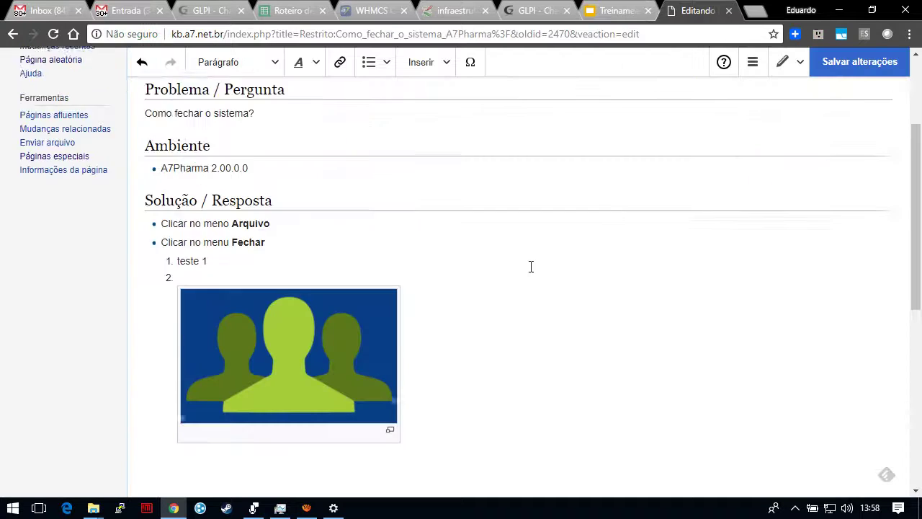
pyautogui.scroll(3, 531, 266)
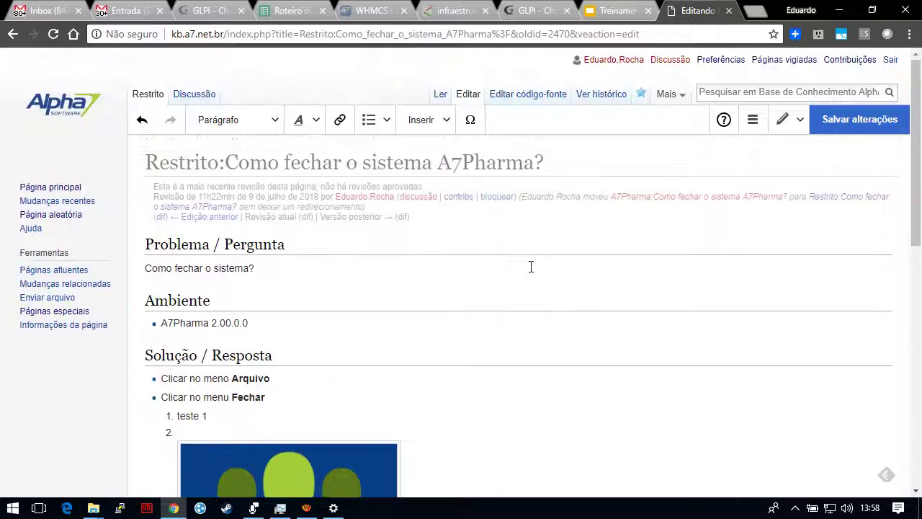
pyautogui.click(249, 265)
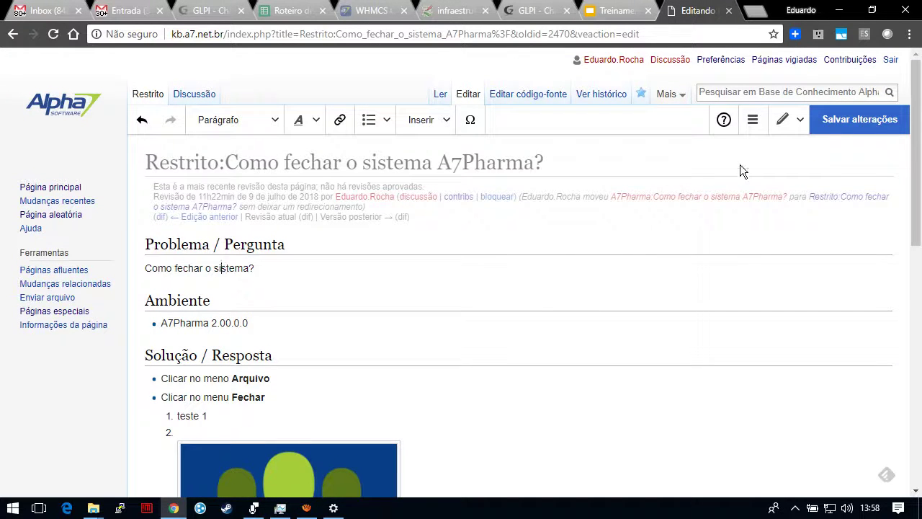
pyautogui.click(753, 120)
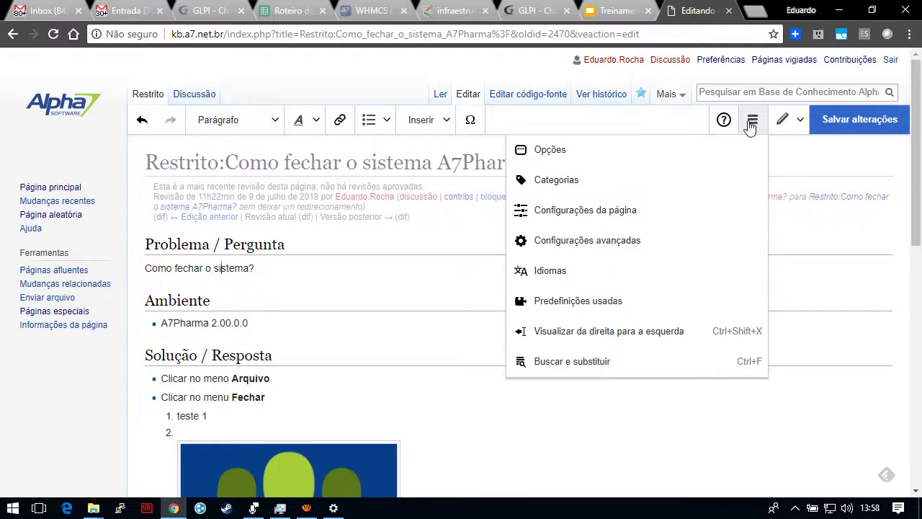
pyautogui.click(524, 180)
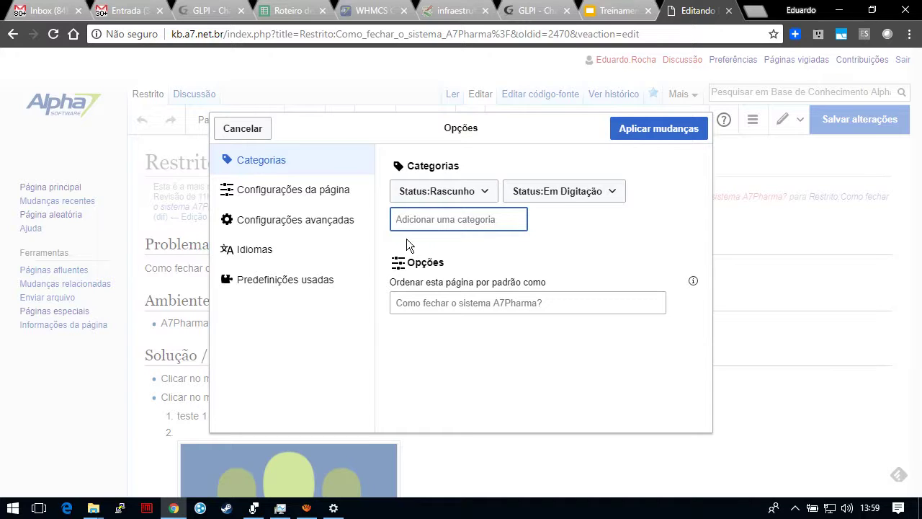
# - Add the existing category Cadastro Básico to the article, apply the change and check the category list below the article
pyautogui.write('c')
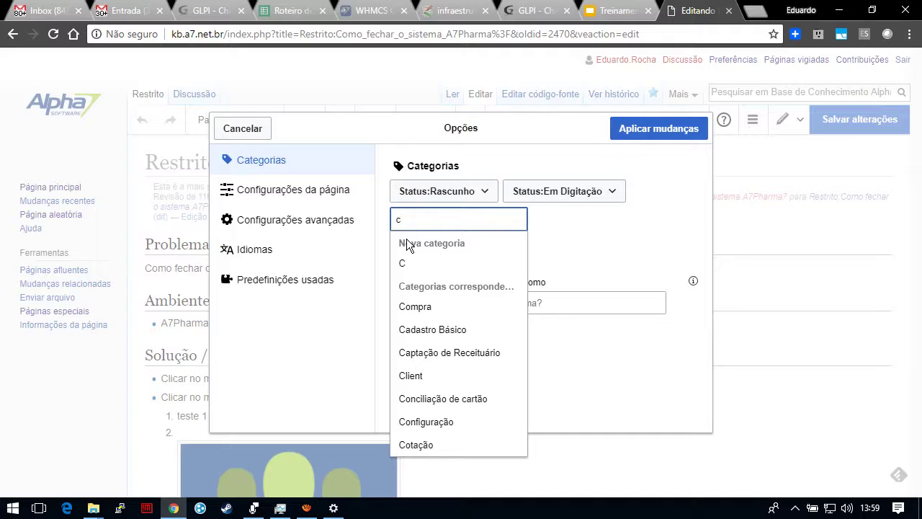
pyautogui.press('Down')
pyautogui.press('Down')
pyautogui.press('Down')
pyautogui.press('Down')
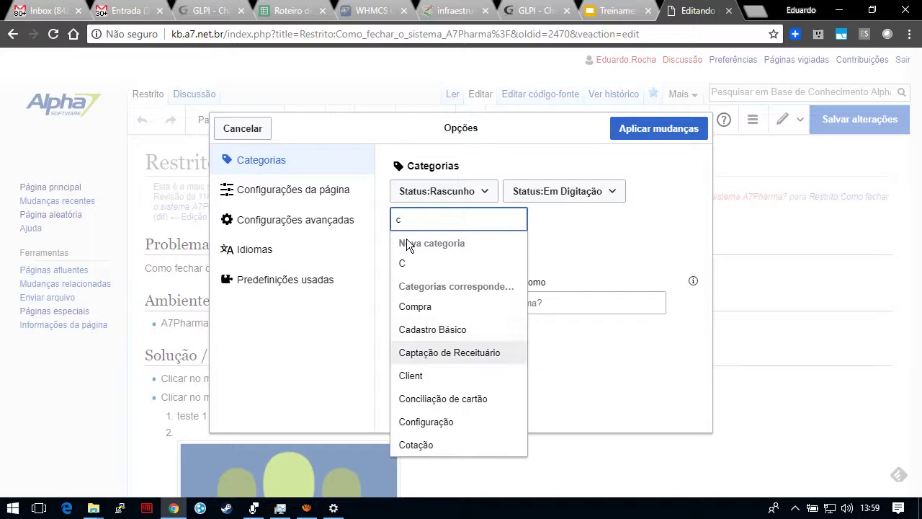
pyautogui.press('Up')
pyautogui.press('Return')
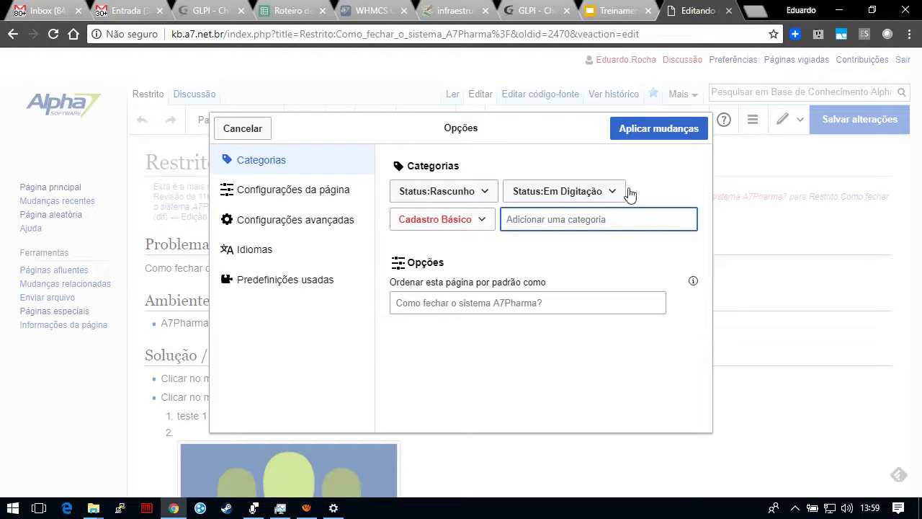
pyautogui.click(659, 129)
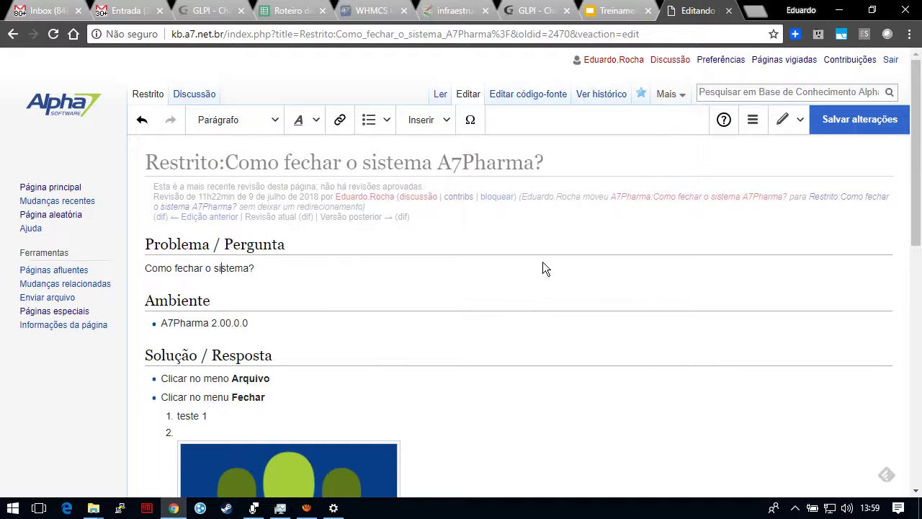
pyautogui.scroll(-9, 544, 268)
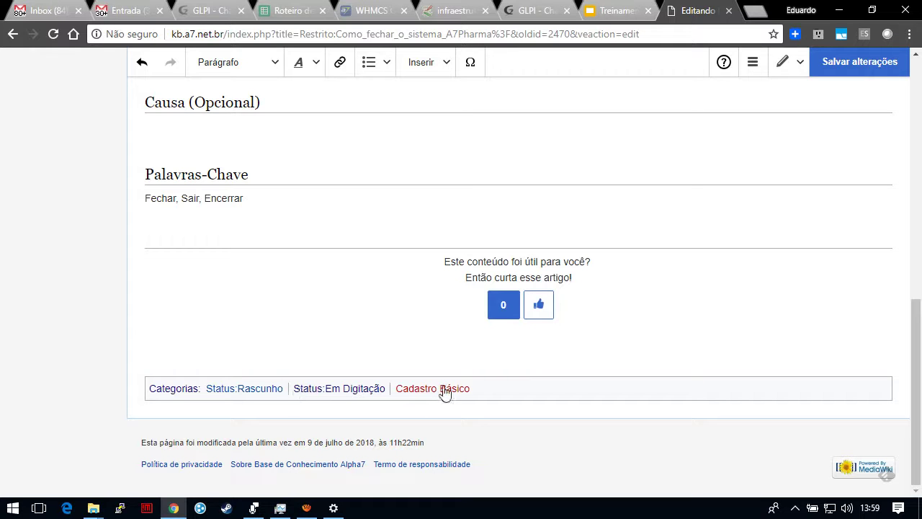
pyautogui.scroll(10, 449, 423)
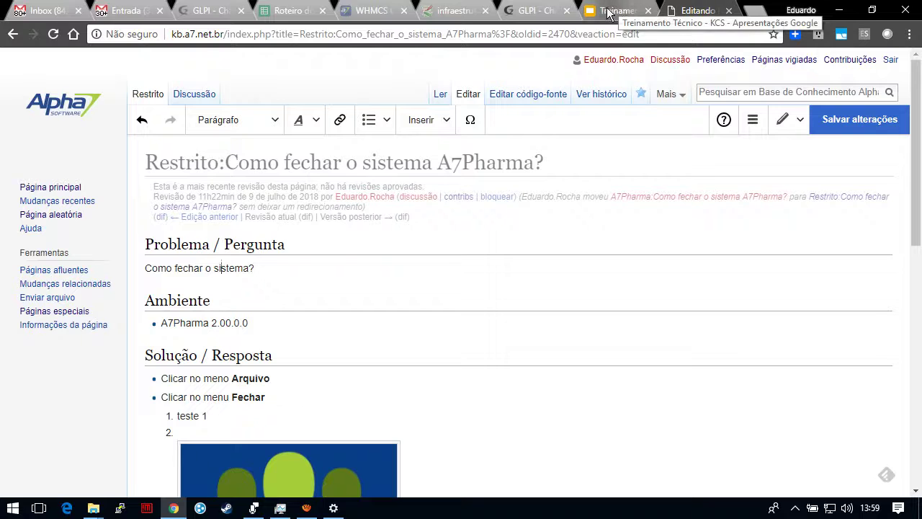
# - Switch to the training presentation in Google Slides and present it from the Categorias slide to the Links slide
pyautogui.click(607, 13)
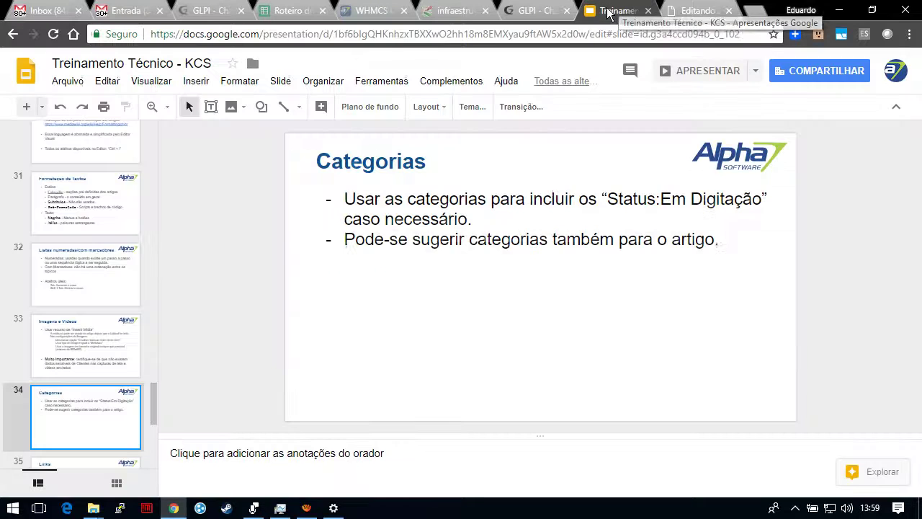
pyautogui.click(750, 69)
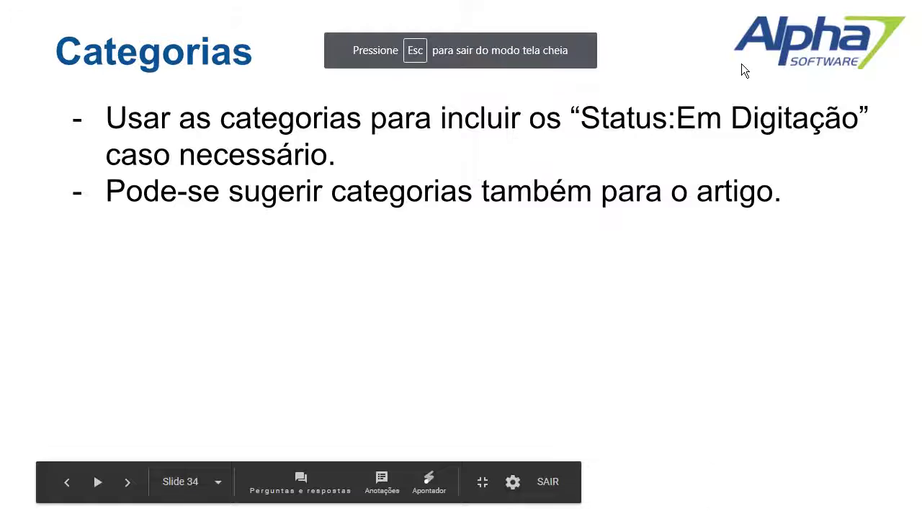
pyautogui.press('Right')
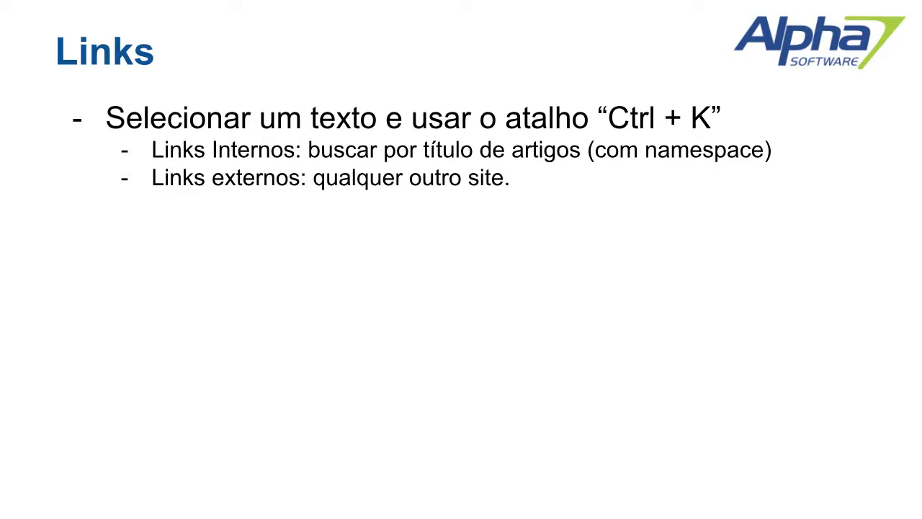
pyautogui.press('Escape')
# - Return to the wiki editor and start a link on the word "sistema" under Problema / Pergunta
pyautogui.hotkey('ctrl', 'Tab')
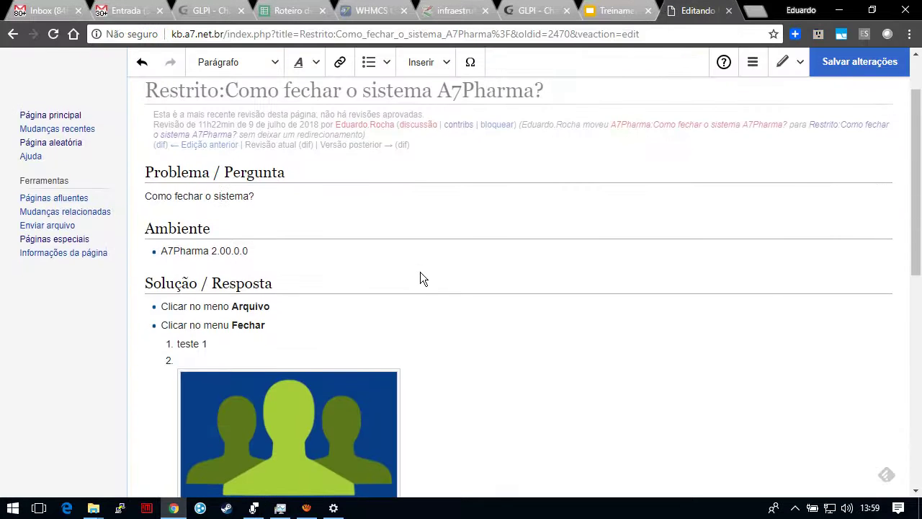
pyautogui.doubleClick(224, 195)
pyautogui.scroll(1, 396, 249)
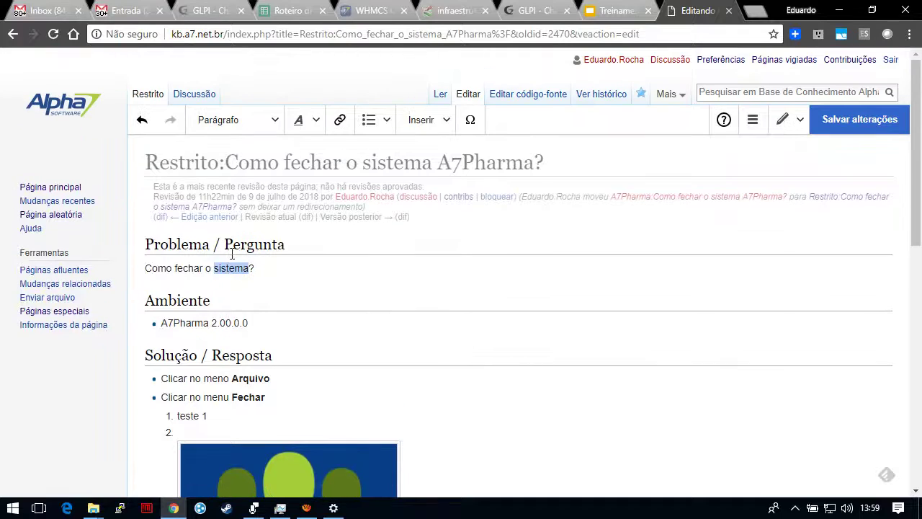
pyautogui.click(338, 121)
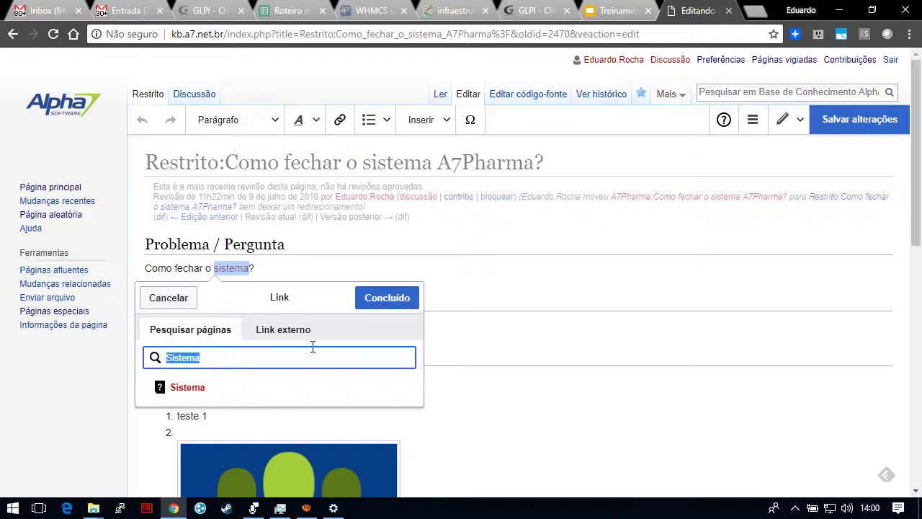
# - Search the wiki pages for "sngpc" as the link target instead of the suggested Sistema
pyautogui.click(271, 354)
pyautogui.press('BackSpace')
pyautogui.press('BackSpace')
pyautogui.press('BackSpace')
pyautogui.press('BackSpace')
pyautogui.press('BackSpace')
pyautogui.press('BackSpace')
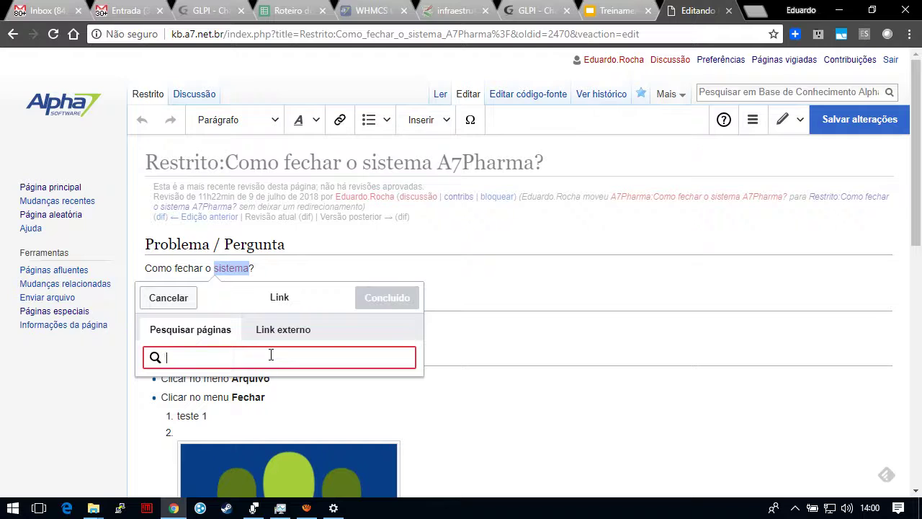
pyautogui.write('sngpc')
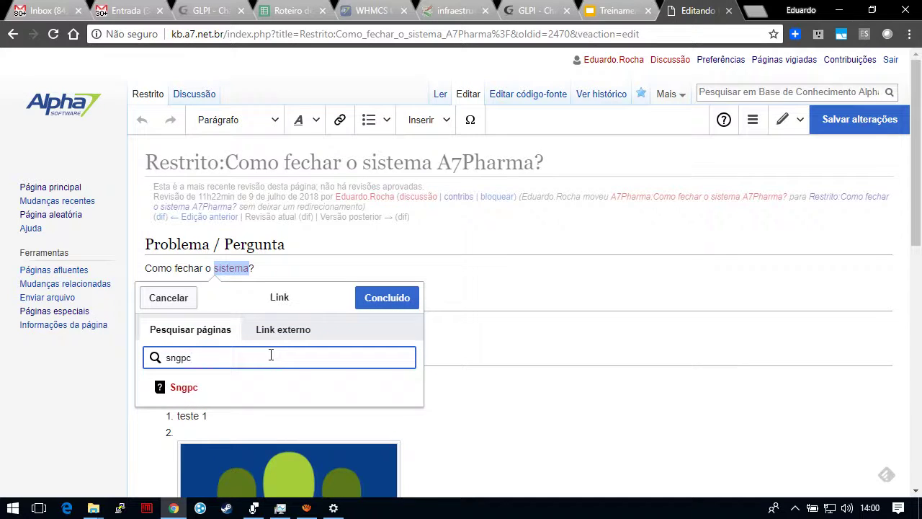
# - Search for "A7Pharma:Como" and link "sistema" to the article about filtering only the products of a given nota fiscal
pyautogui.press('BackSpace')
pyautogui.press('BackSpace')
pyautogui.press('BackSpace')
pyautogui.press('BackSpace')
pyautogui.press('BackSpace')
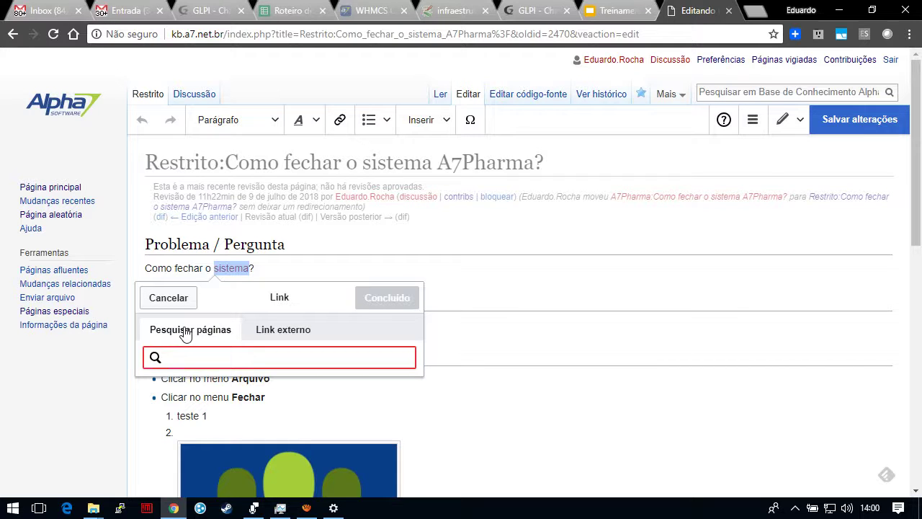
pyautogui.write('A7P')
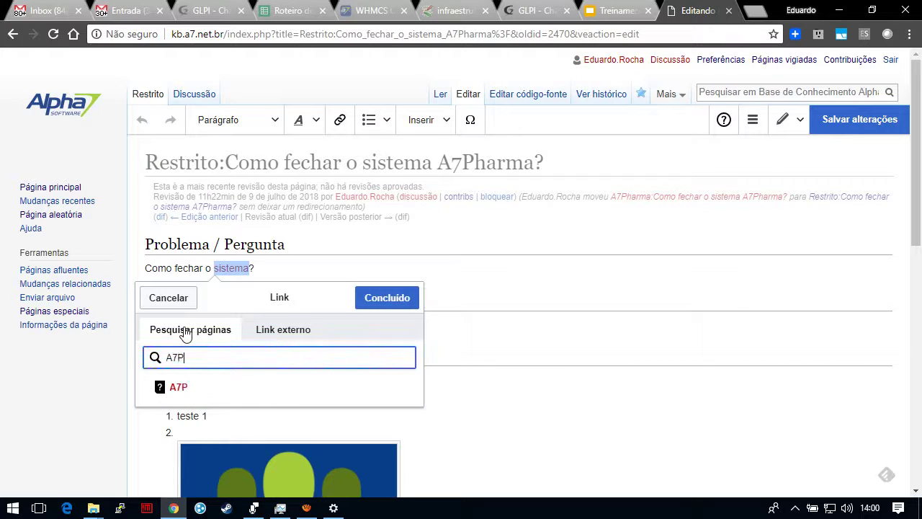
pyautogui.write('harma:')
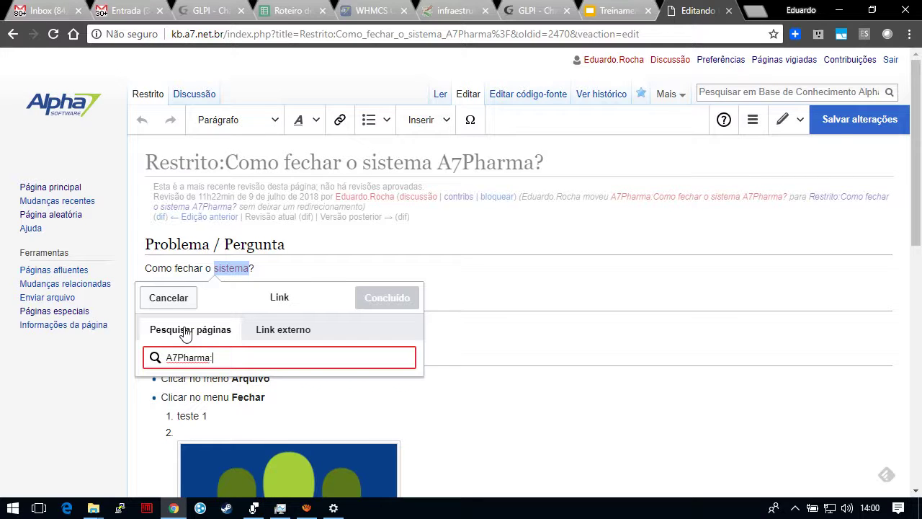
pyautogui.write('Como')
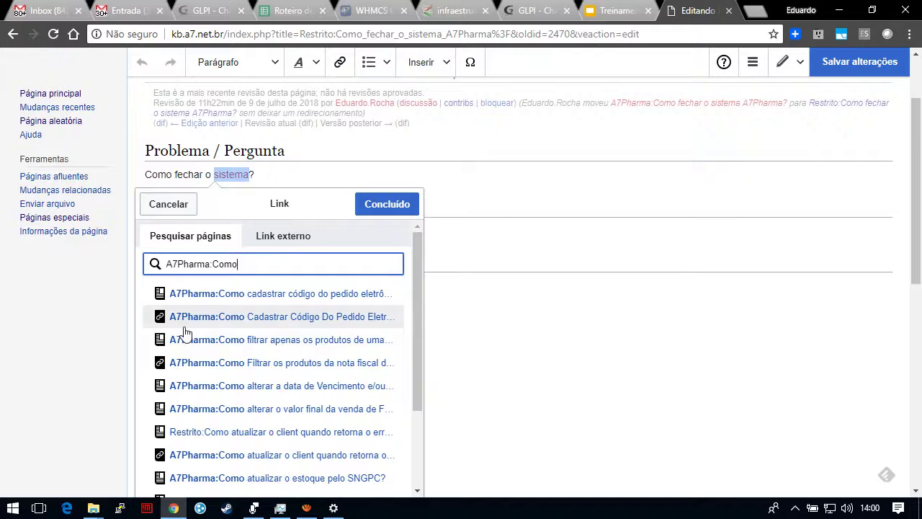
pyautogui.click(184, 328)
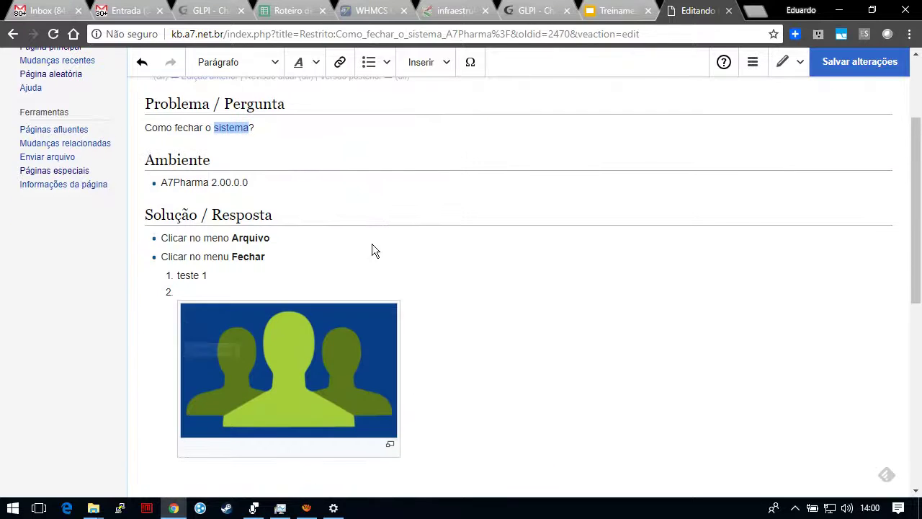
pyautogui.click(335, 180)
pyautogui.scroll(1, 317, 201)
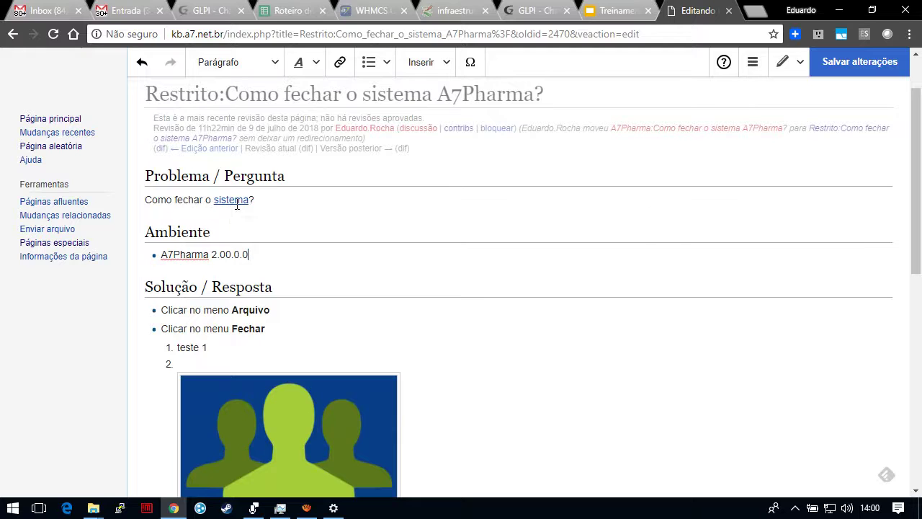
pyautogui.scroll(1, 237, 204)
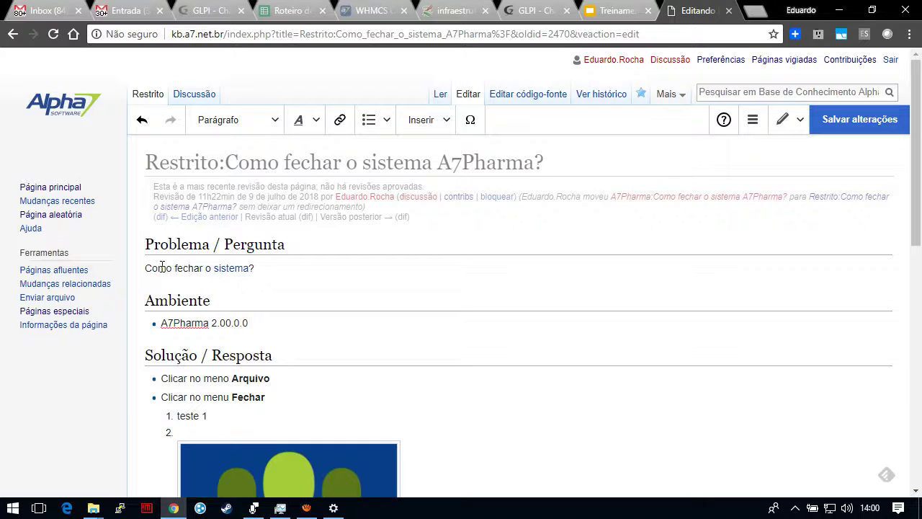
# - Reopen the link on "sistema" for editing and switch its type to an external link
pyautogui.click(222, 268)
pyautogui.click(410, 296)
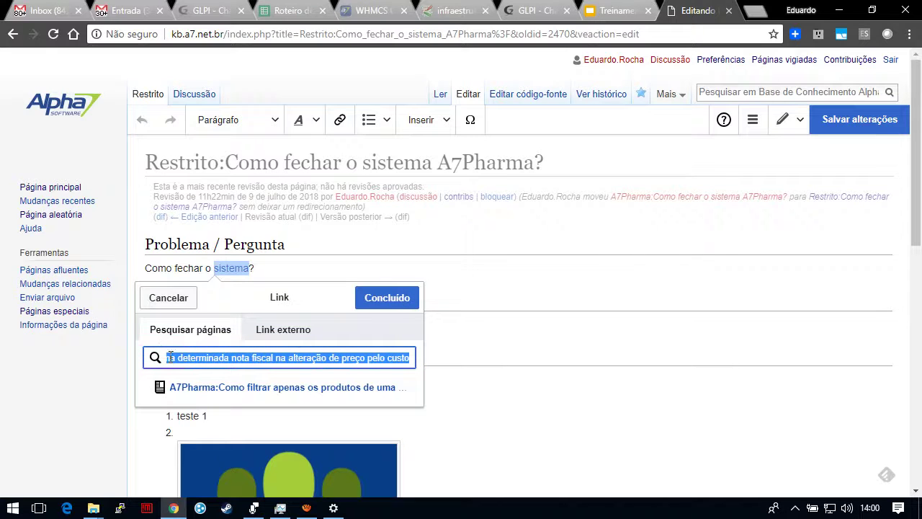
pyautogui.click(306, 329)
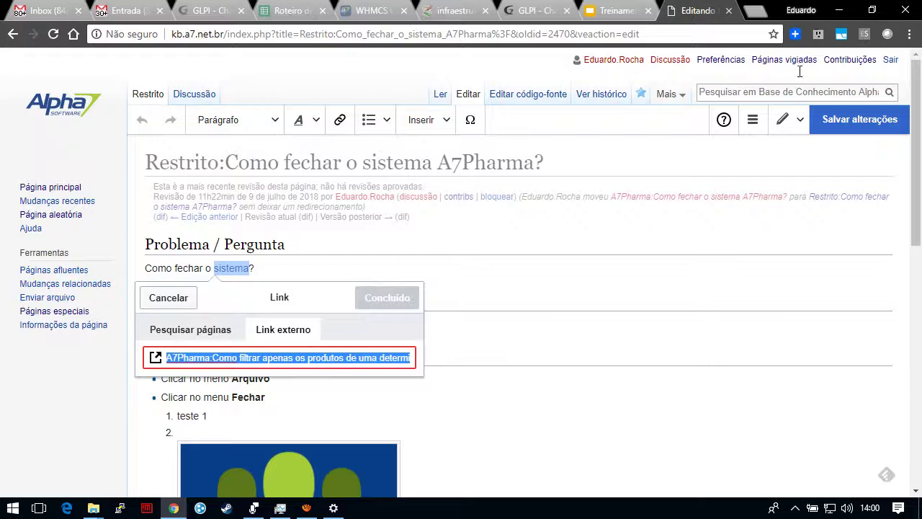
# - Open uol.com.br in a new browser tab and copy its full address
pyautogui.click(756, 10)
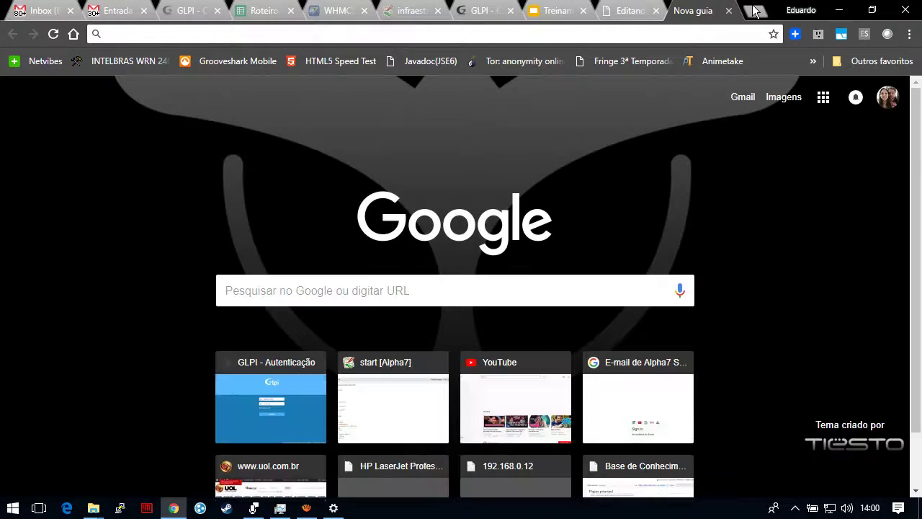
pyautogui.write('uol.com.br')
pyautogui.press('Return')
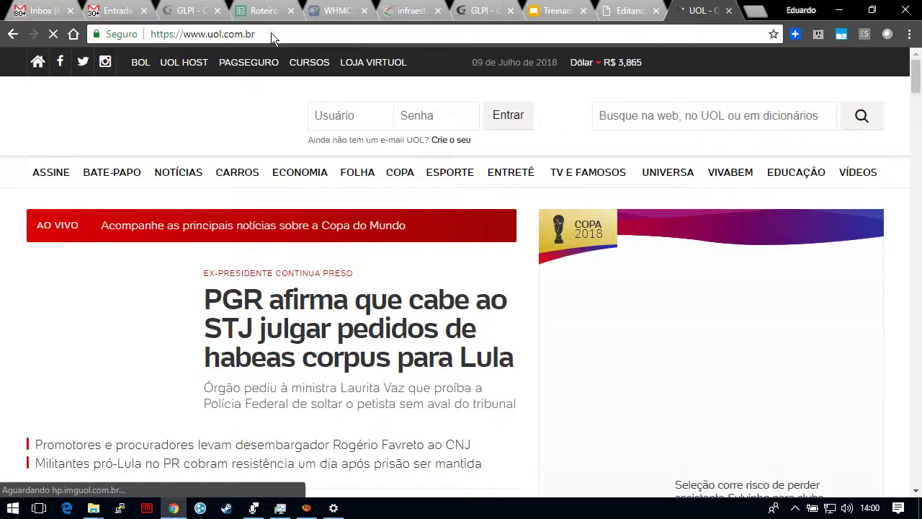
pyautogui.click(271, 33)
pyautogui.hotkey('ctrl', 'c')
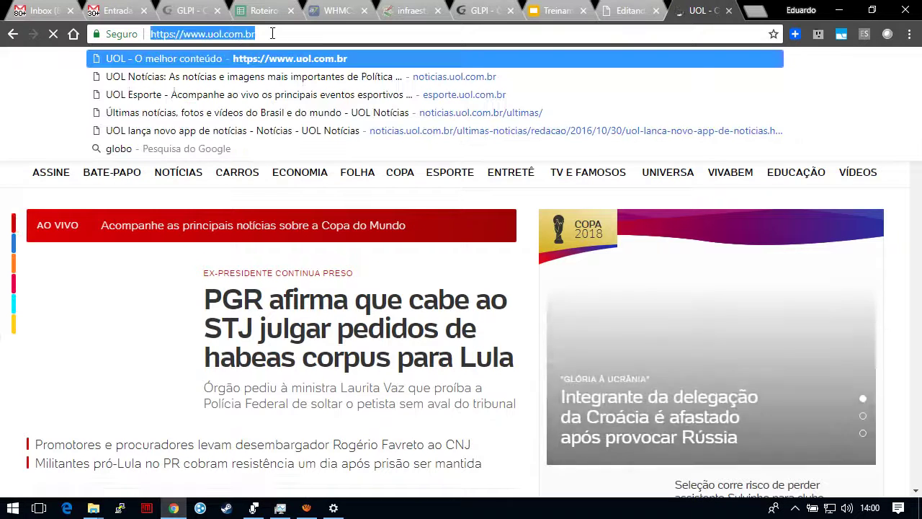
pyautogui.click(627, 10)
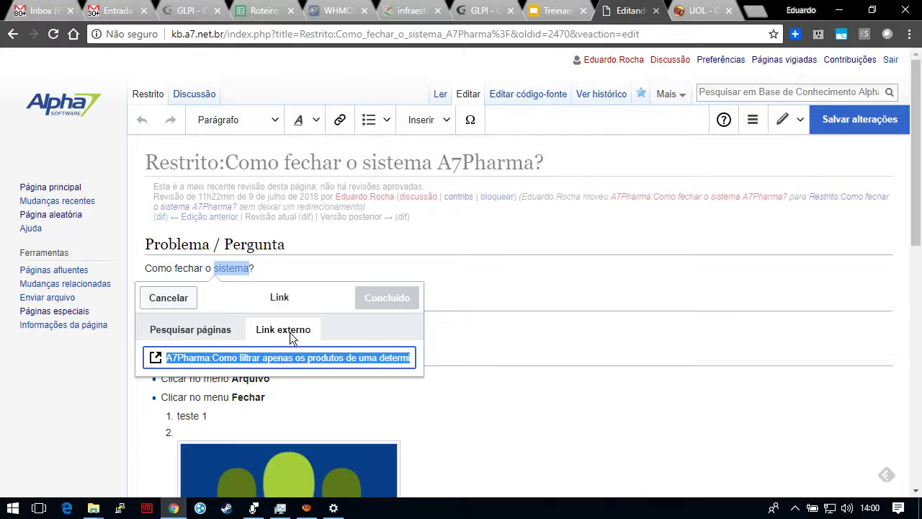
pyautogui.hotkey('ctrl', 'v')
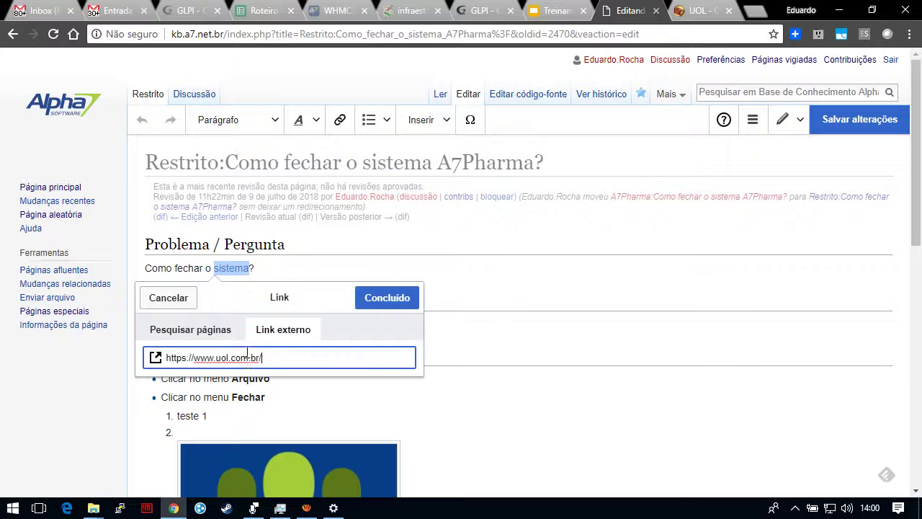
pyautogui.click(393, 300)
pyautogui.click(393, 289)
pyautogui.click(859, 123)
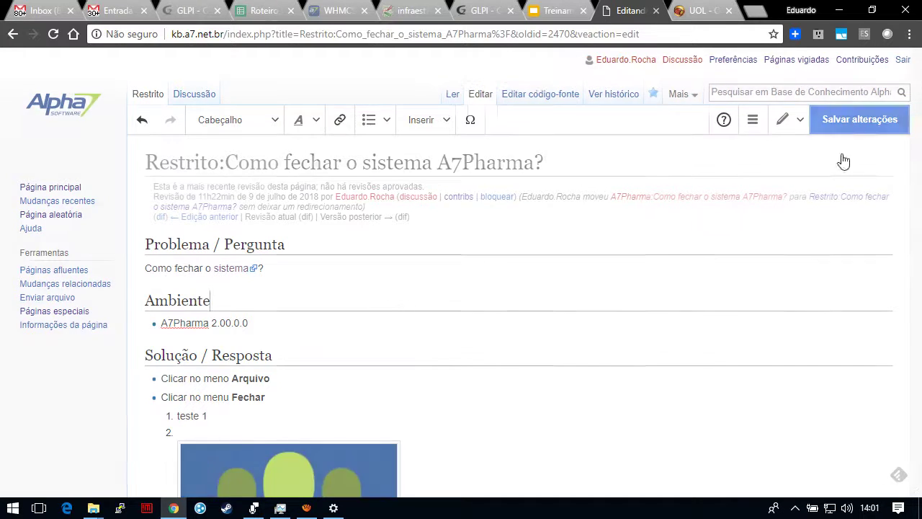
pyautogui.click(573, 162)
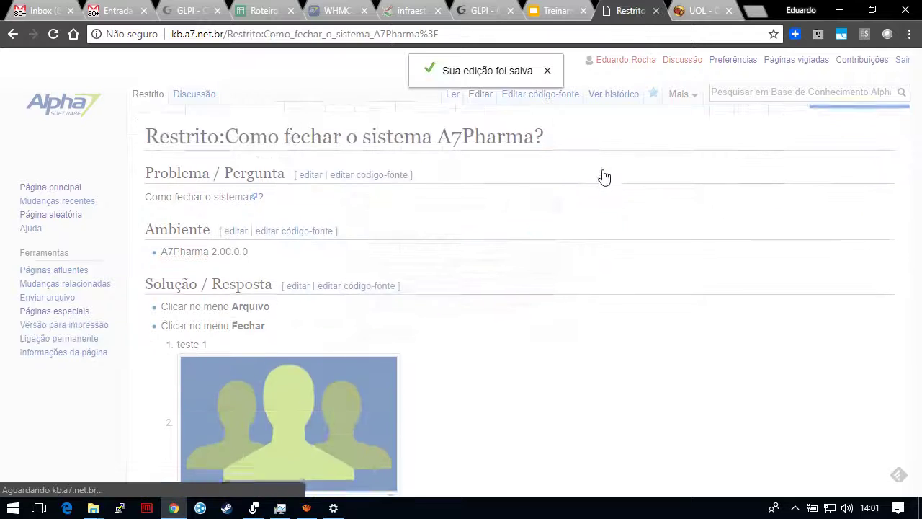
# - Test the saved "sistema" link and return to the most recent revision of the article
pyautogui.click(227, 193)
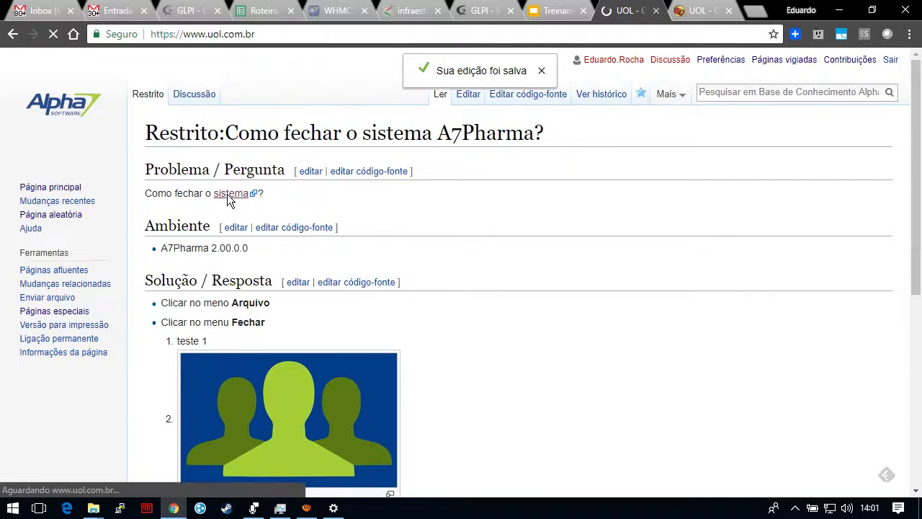
pyautogui.click(10, 36)
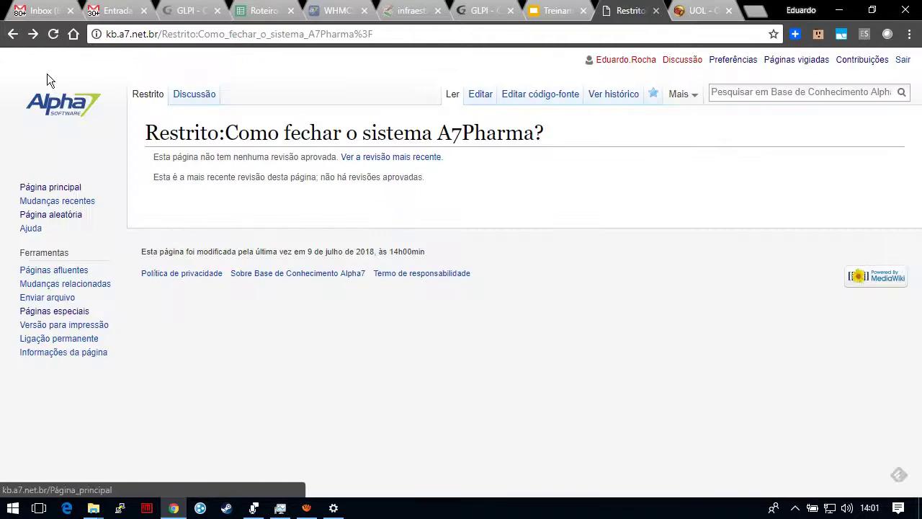
pyautogui.click(418, 158)
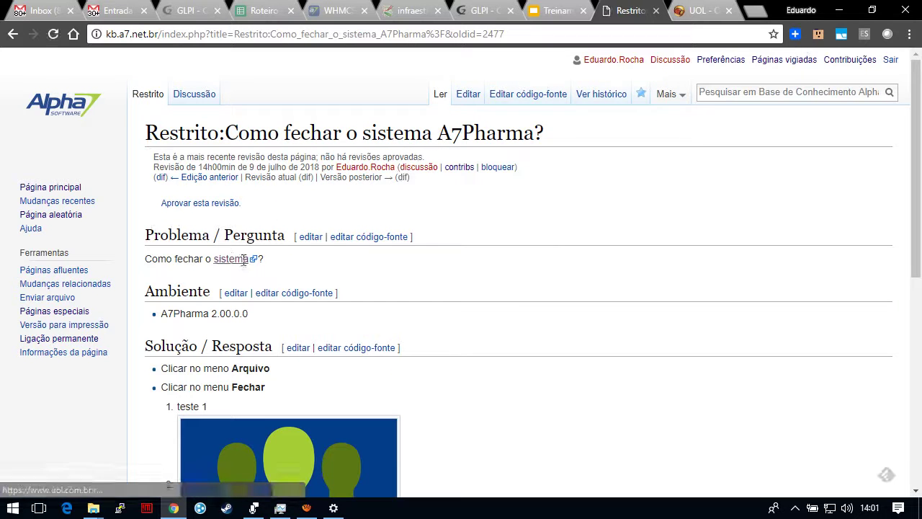